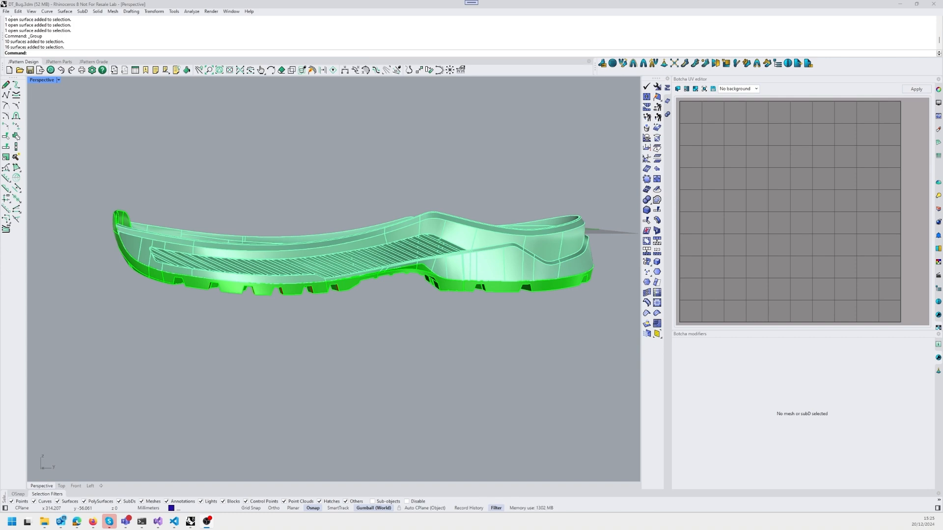
Select the upper heel wall surface group on the sole and open the PangolinMesh settings for it
scroll(513, 238, "up", 5)
left_click(515, 243)
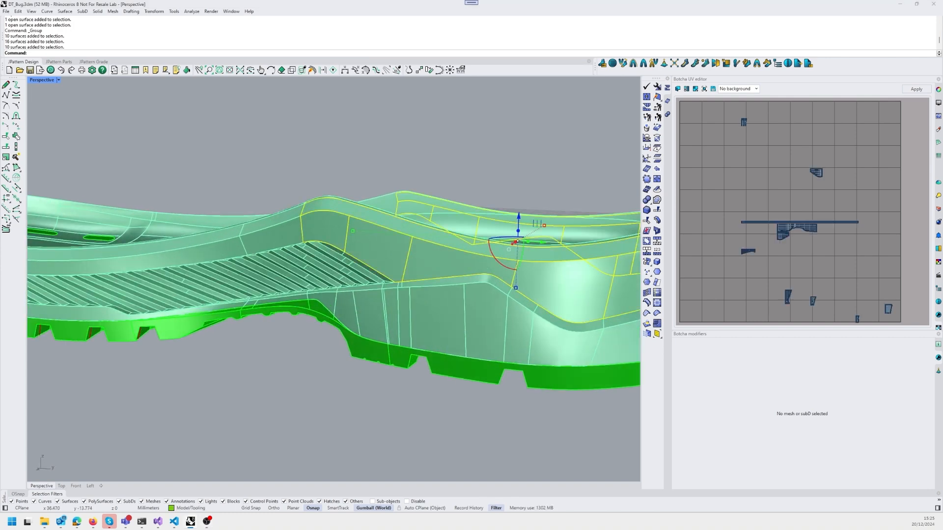
scroll(300, 259, "down", 3)
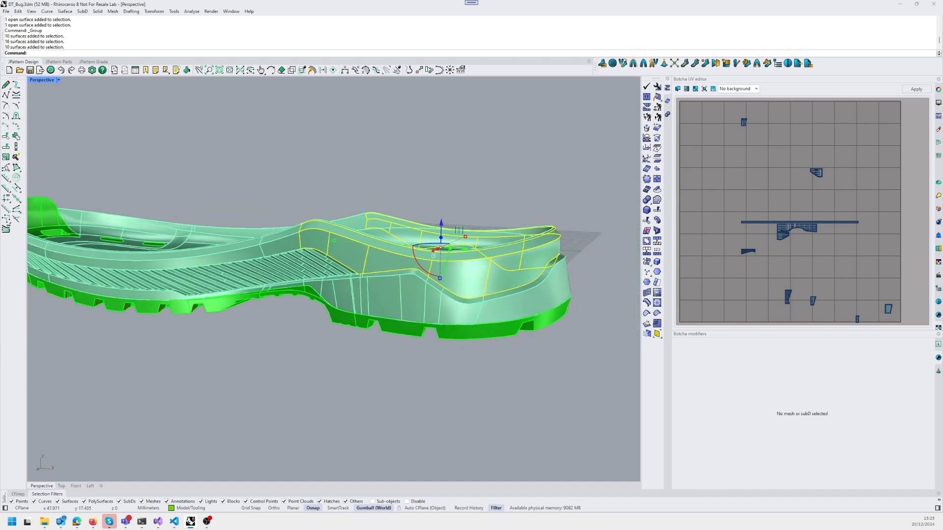
right_click_drag(299, 259, 342, 270)
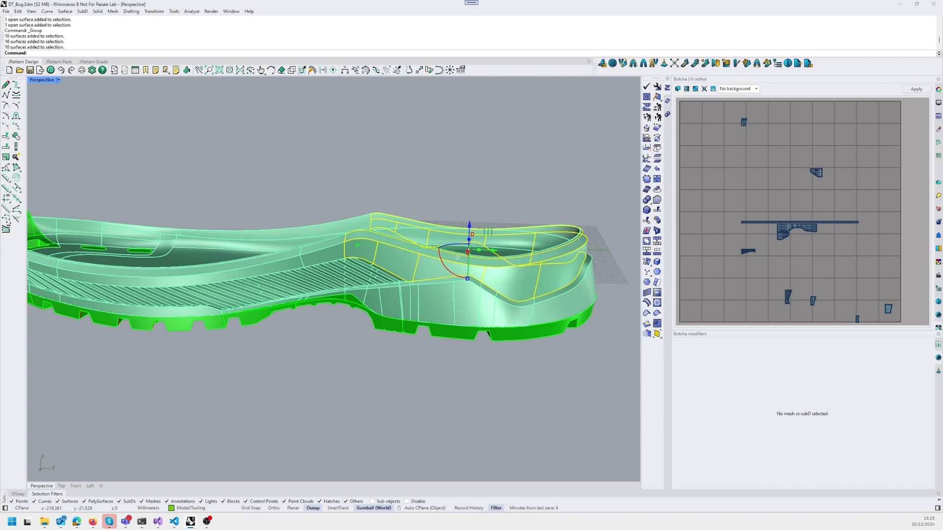
key("Escape")
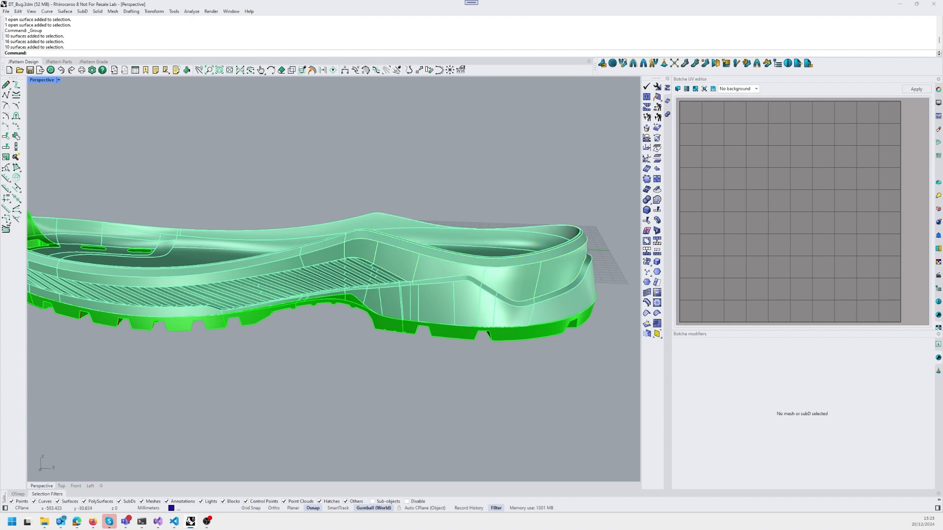
left_click(484, 246)
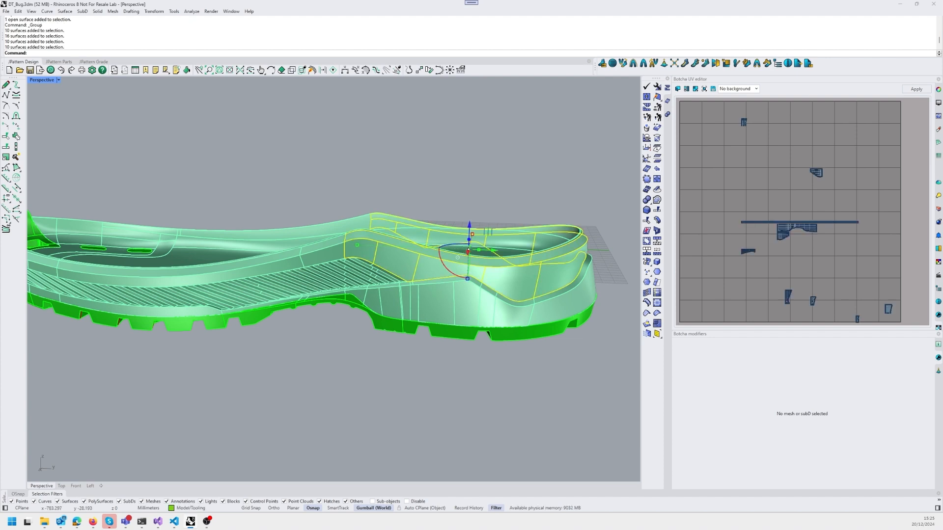
type("PangolinGroups")
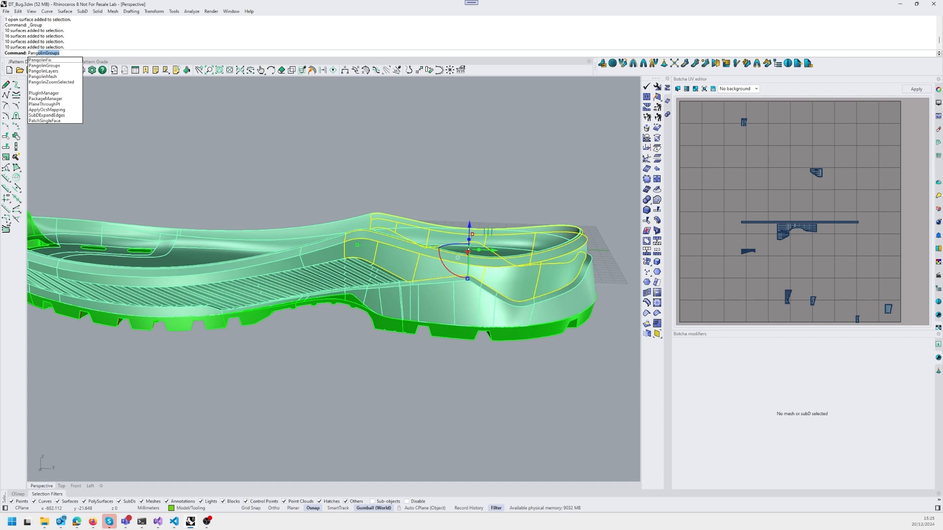
key("Down")
key("Down")
key("Return")
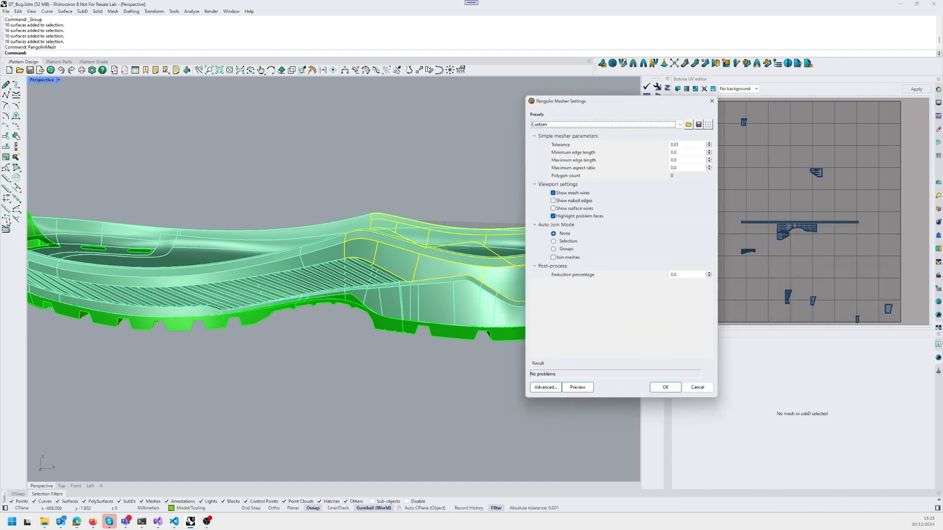
Mesh the upper heel wall surfaces with the DT_Meshing preset after previewing and inspecting the mesh
left_click(619, 125)
left_click(589, 138)
left_click(578, 387)
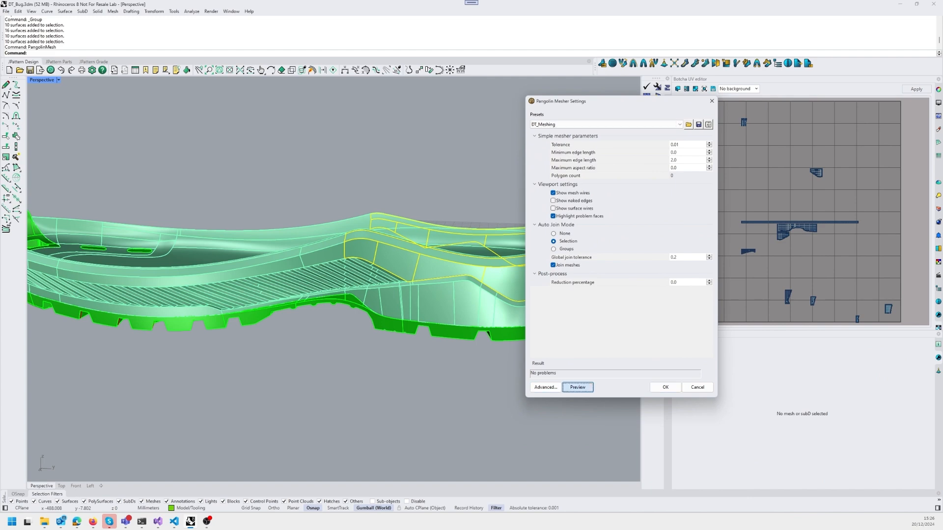
left_click_drag(572, 102, 642, 99)
scroll(319, 231, "up", 6)
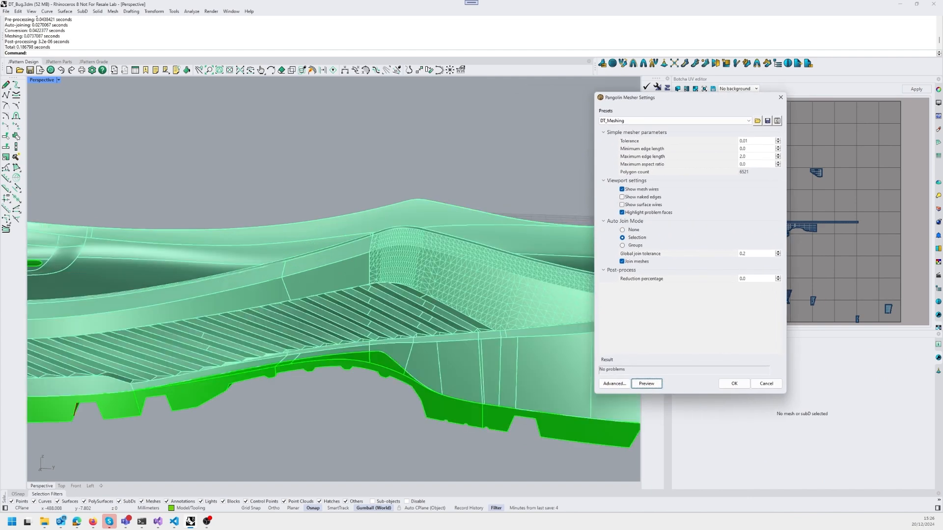
scroll(342, 233, "up", 5)
right_click_drag(342, 233, 143, 218, "shift")
scroll(142, 218, "down", 5)
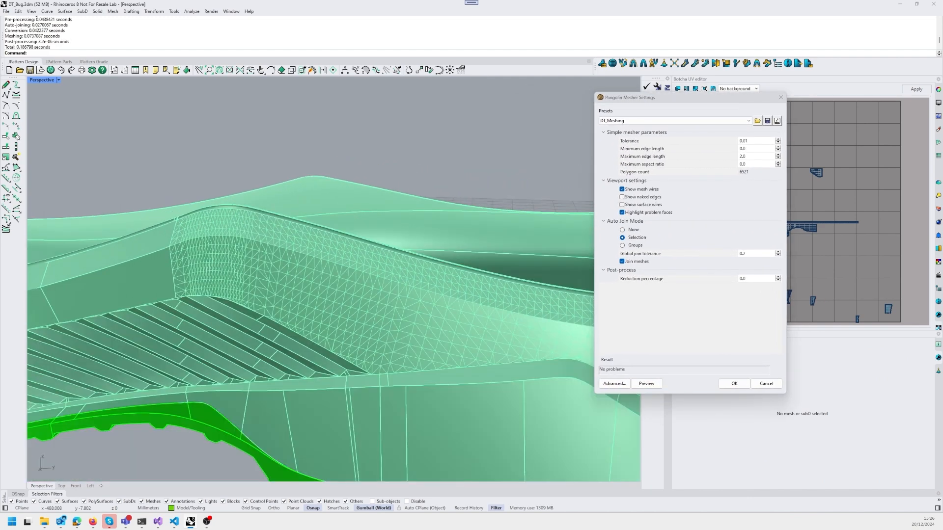
scroll(314, 275, "up", 3)
scroll(530, 309, "down", 5)
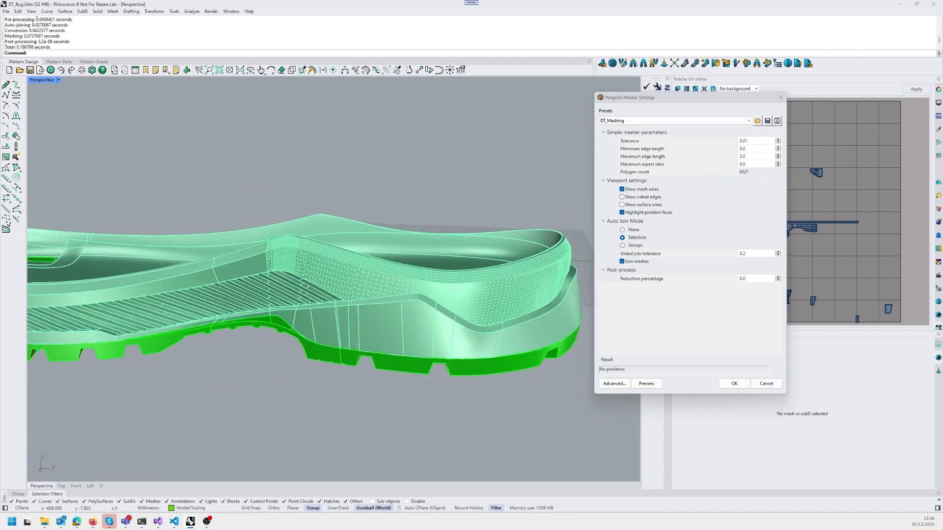
right_click_drag(530, 294, 197, 290)
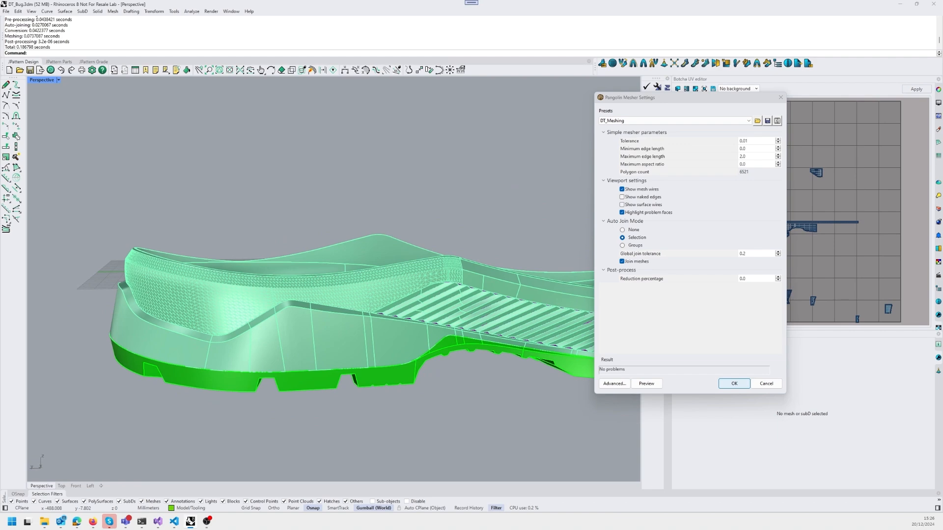
left_click(734, 384)
Hide the original upper heel wall surfaces
right_click_drag(315, 315, 550, 312)
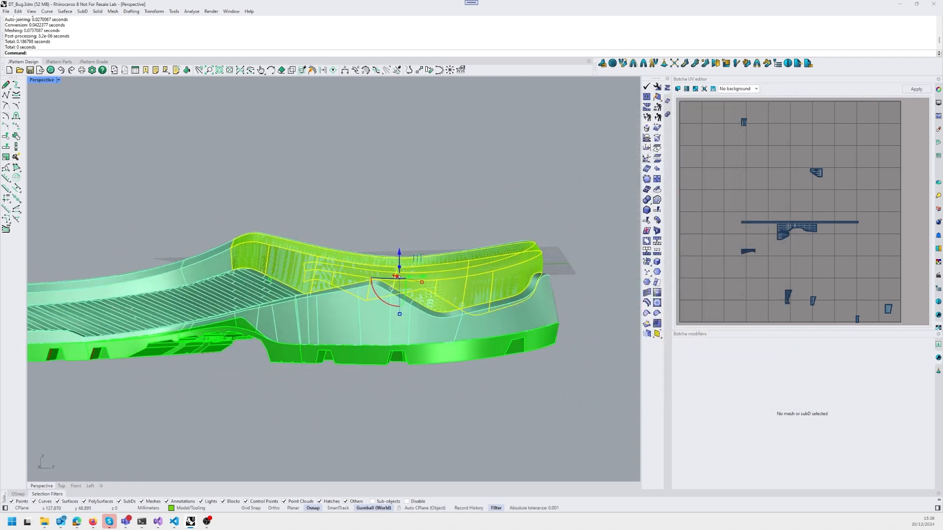
middle_click(456, 227)
left_click(436, 215)
Examine the upper heel wall mesh up close around the heel, selecting it to check its extent
right_click_drag(438, 216, 443, 188, "shift")
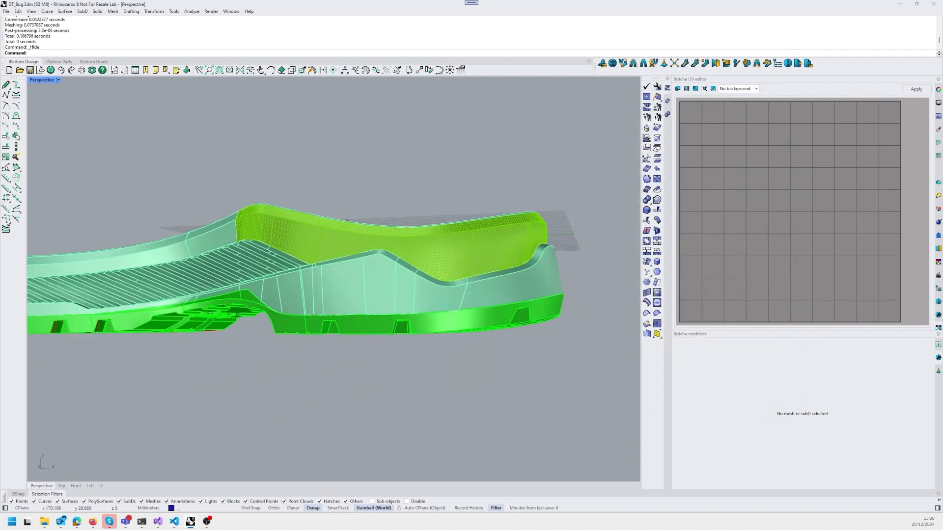
scroll(275, 211, "up", 6)
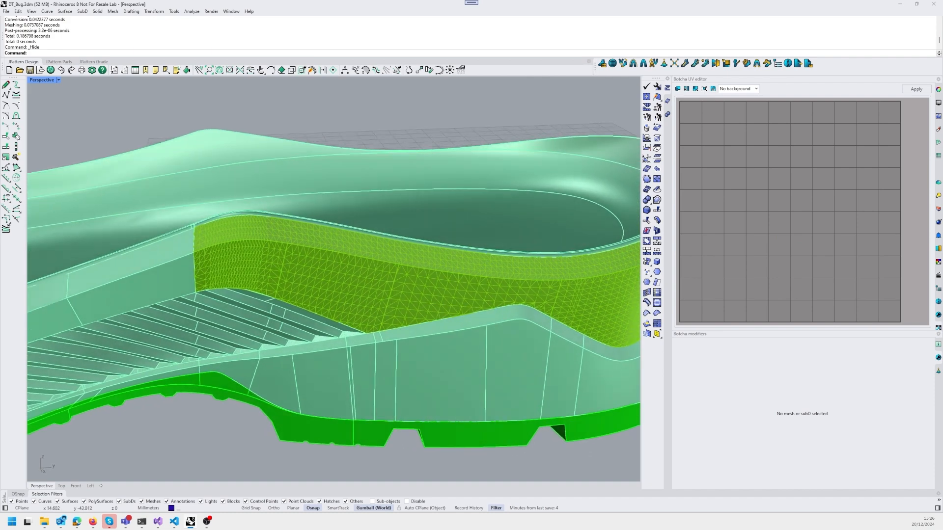
scroll(217, 237, "up", 3)
scroll(225, 241, "down", 3)
left_click(227, 246)
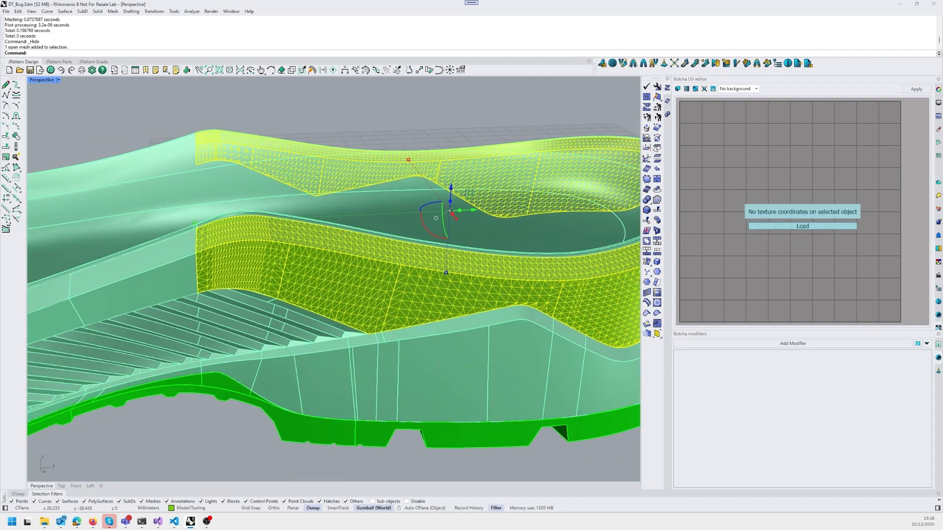
scroll(315, 240, "down", 4)
right_click_drag(324, 246, 258, 241, "shift")
right_click_drag(315, 275, 275, 272)
key("Escape")
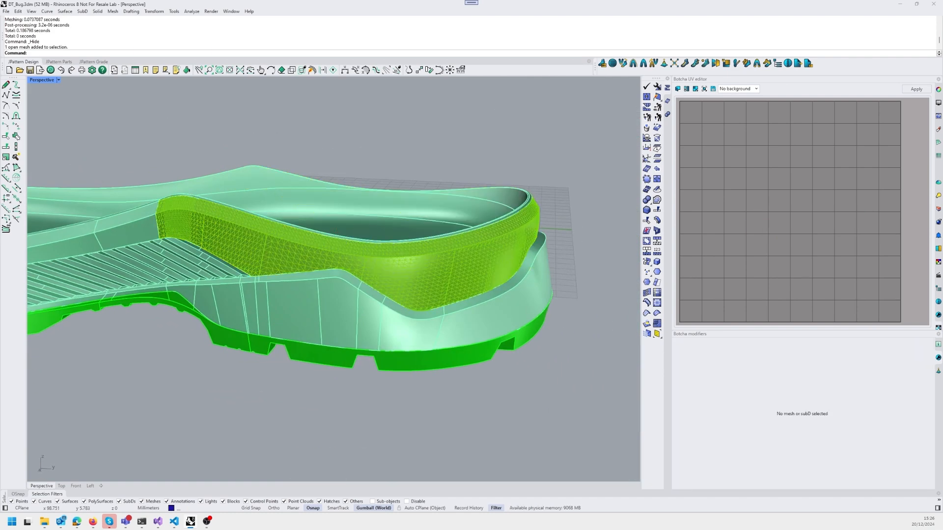
left_click(301, 316)
scroll(300, 315, "down", 4)
right_click_drag(301, 315, 334, 304)
key("ctrl+h")
key("ctrl+z")
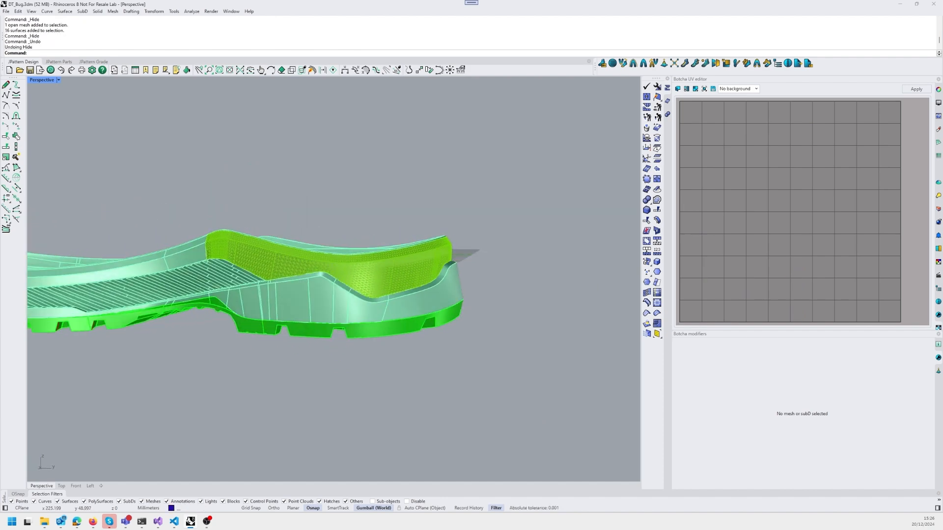
Mesh the lower heel wall surface group with PangolinMesh using the DT_Meshing preset, previewing the result before accepting it
left_click(339, 308)
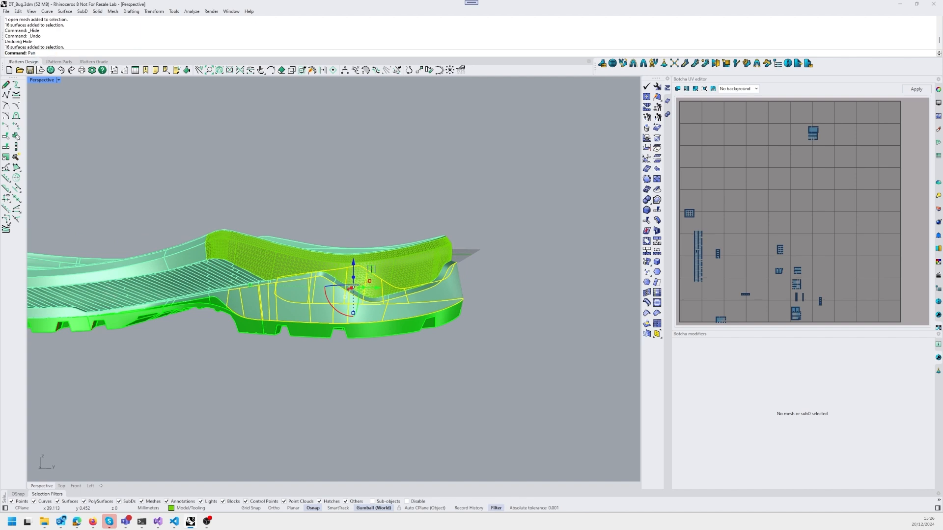
type("golinMesh")
key("Return")
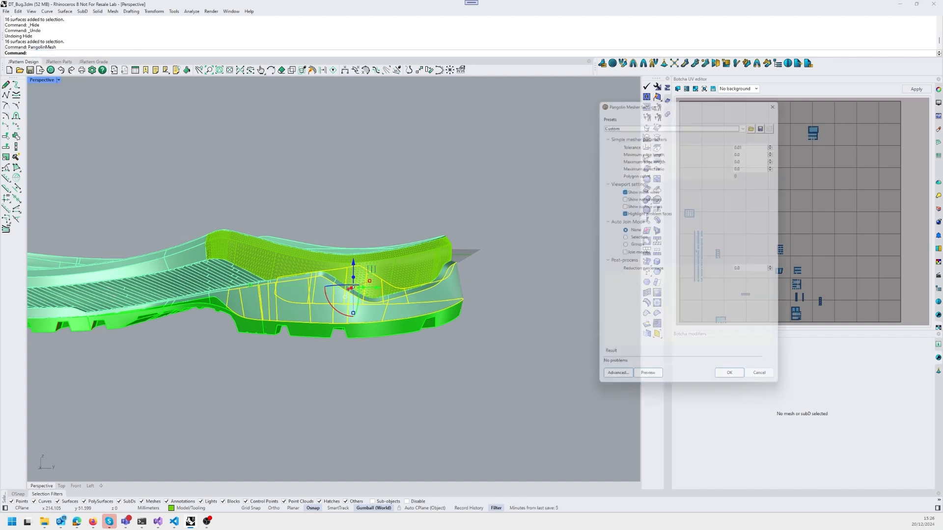
left_click(688, 121)
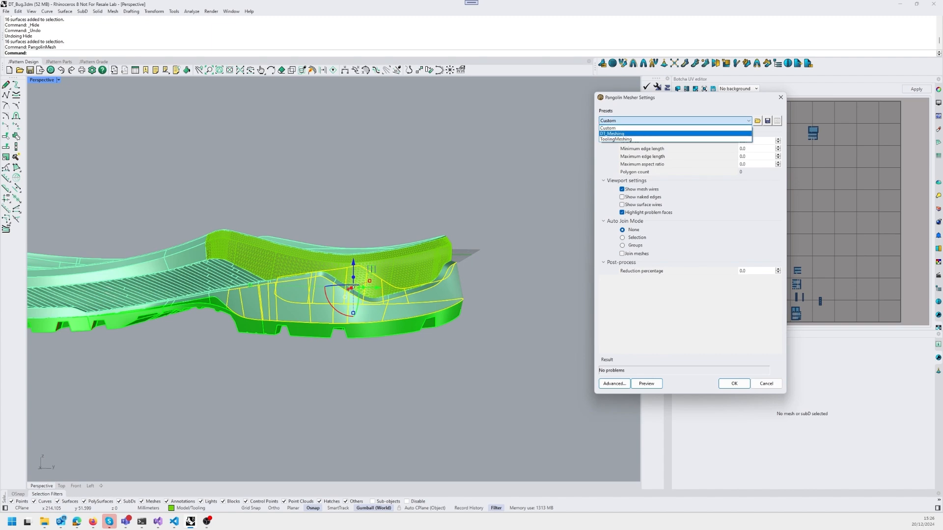
left_click(673, 133)
left_click(646, 384)
right_click_drag(344, 304, 386, 309)
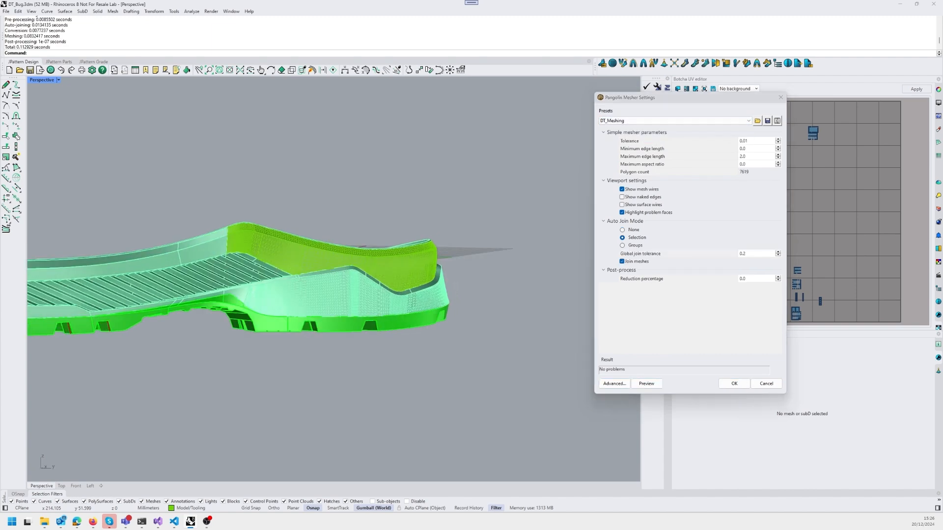
scroll(351, 309, "up", 8)
scroll(351, 310, "down", 4)
left_click(735, 384)
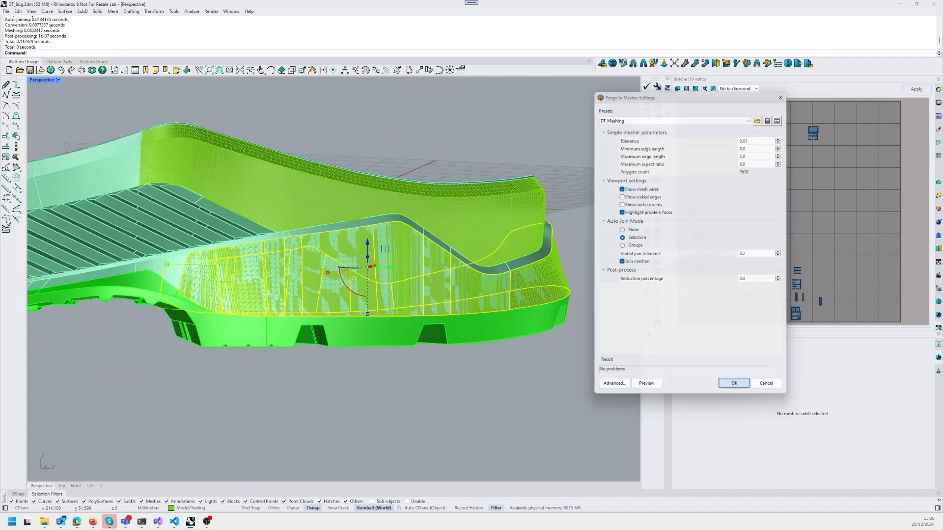
Select the original lower heel wall surface group, Group08, and hide it
right_click_drag(423, 315, 358, 366)
key("Escape")
scroll(366, 331, "down", 4)
scroll(330, 322, "up", 2)
left_click(334, 319)
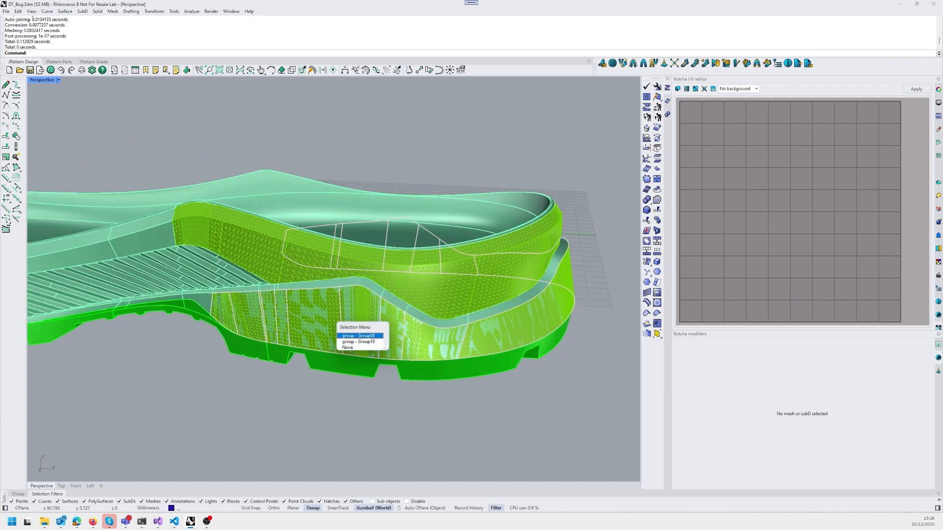
left_click(359, 336)
middle_click(330, 308)
left_click(334, 316)
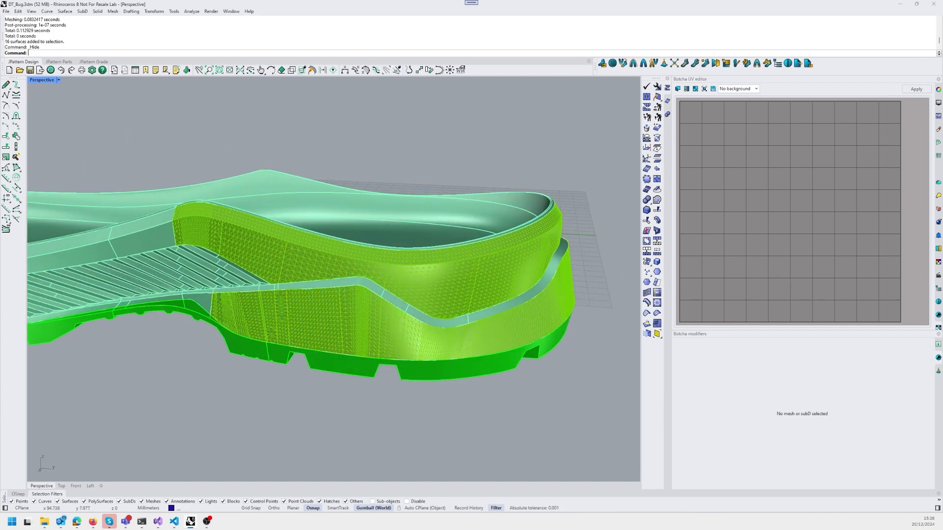
Run Join on the lower heel wall mesh and clear the selection
left_click(394, 279)
key("ctrl+j")
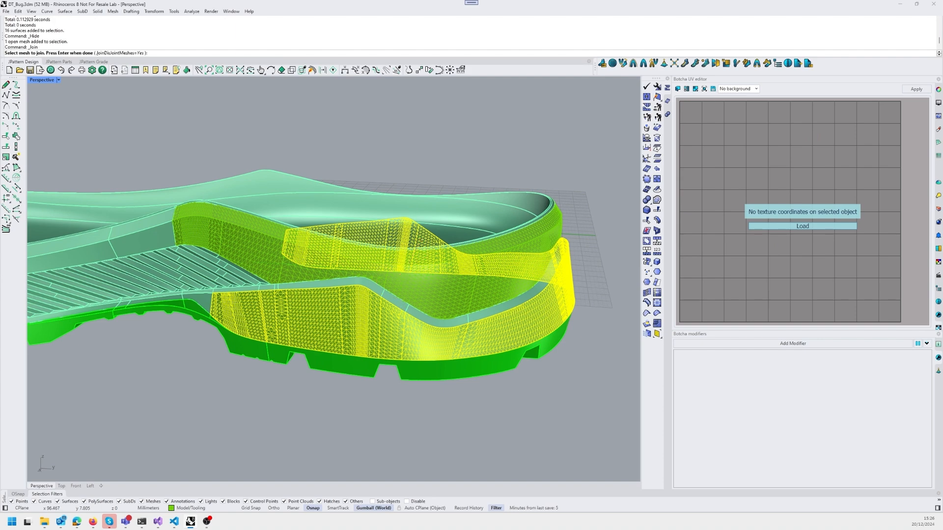
key("Return")
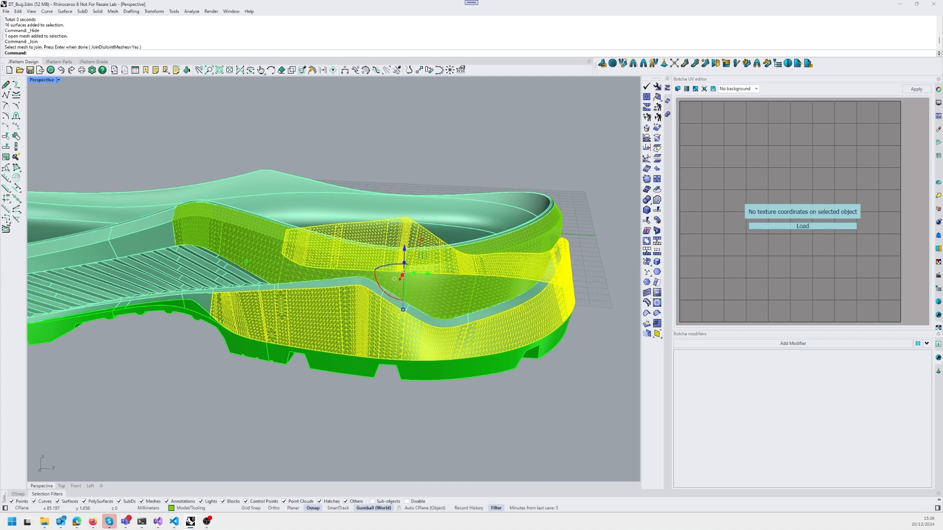
left_click(394, 279)
key("Escape")
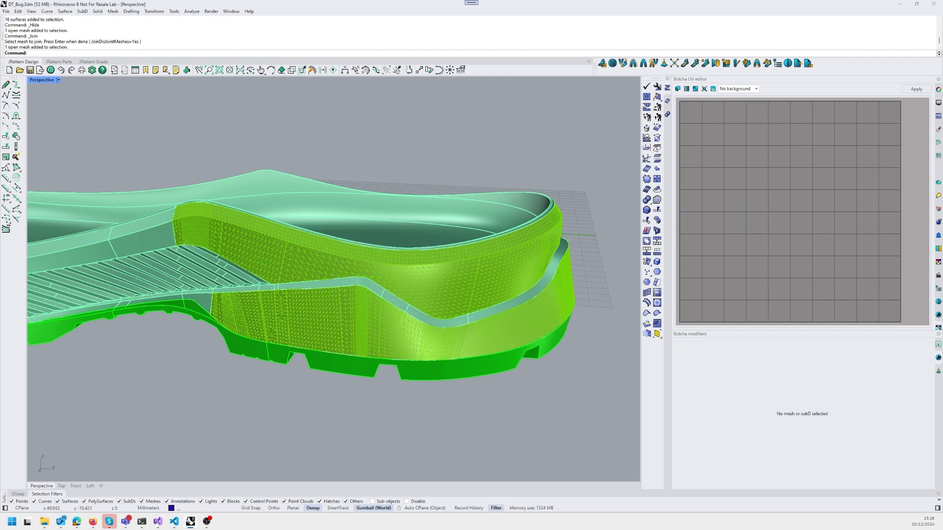
Check the upper heel wall mesh by selecting it and viewing the heel from other angles
left_click(307, 260)
scroll(307, 261, "down", 4)
key("Escape")
scroll(295, 245, "up", 4)
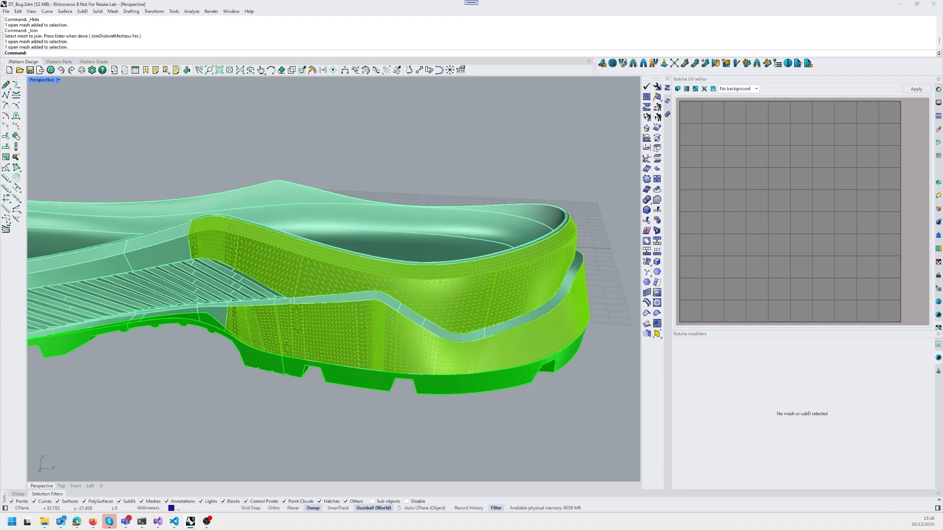
right_click_drag(417, 275, 395, 251)
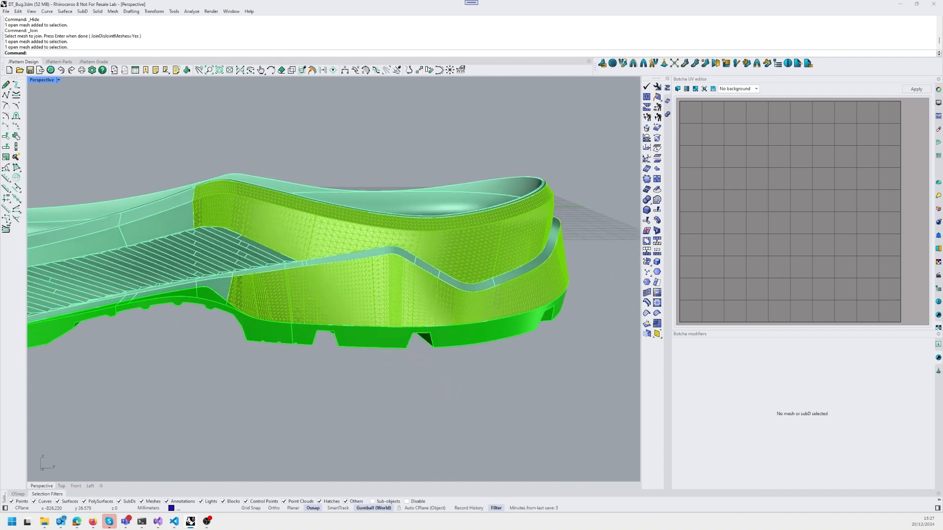
left_click(368, 224)
key("Escape")
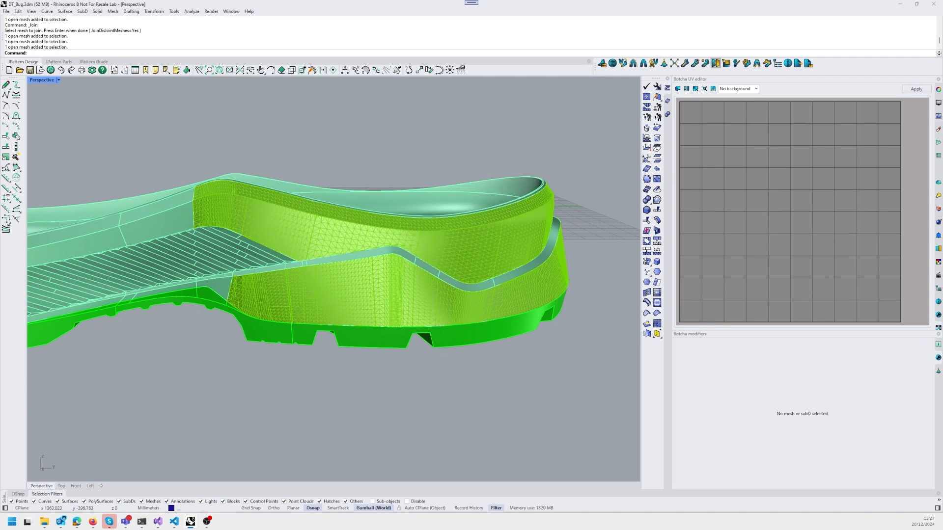
left_click(678, 89)
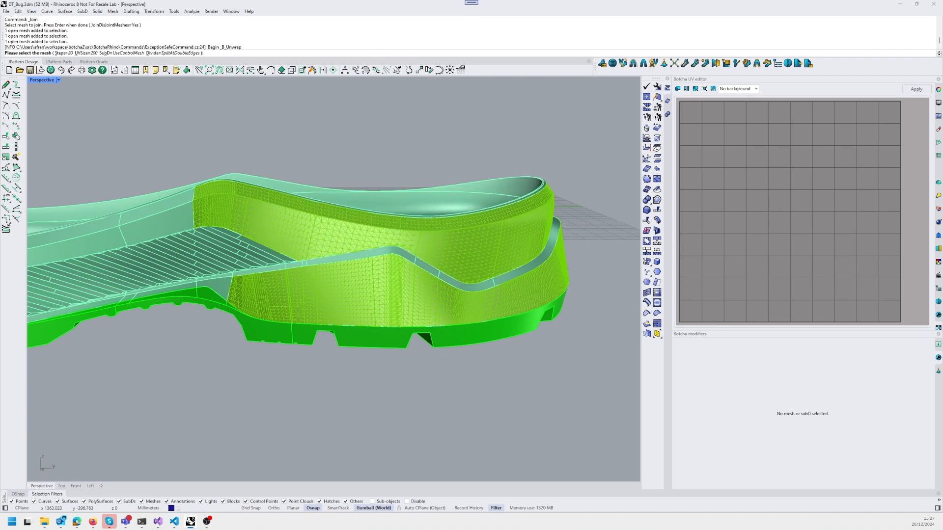
left_click(85, 53)
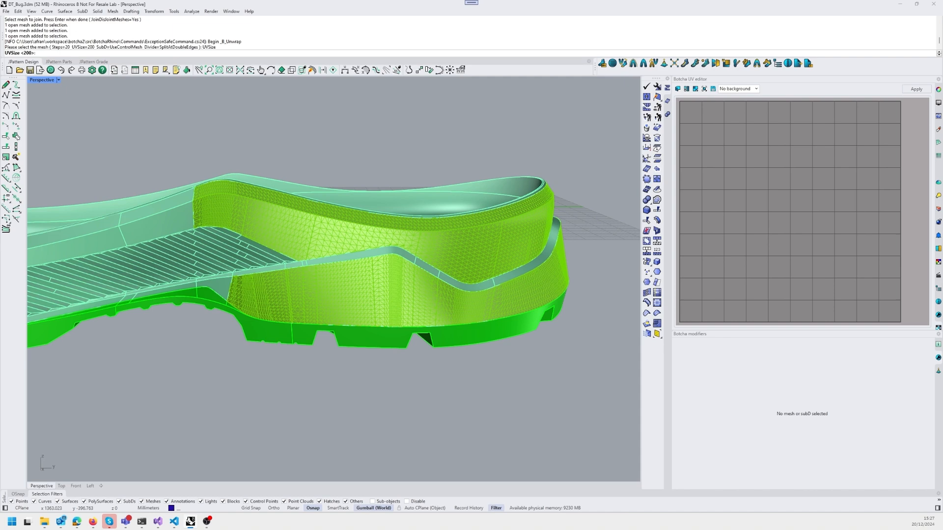
type("500")
key("Return")
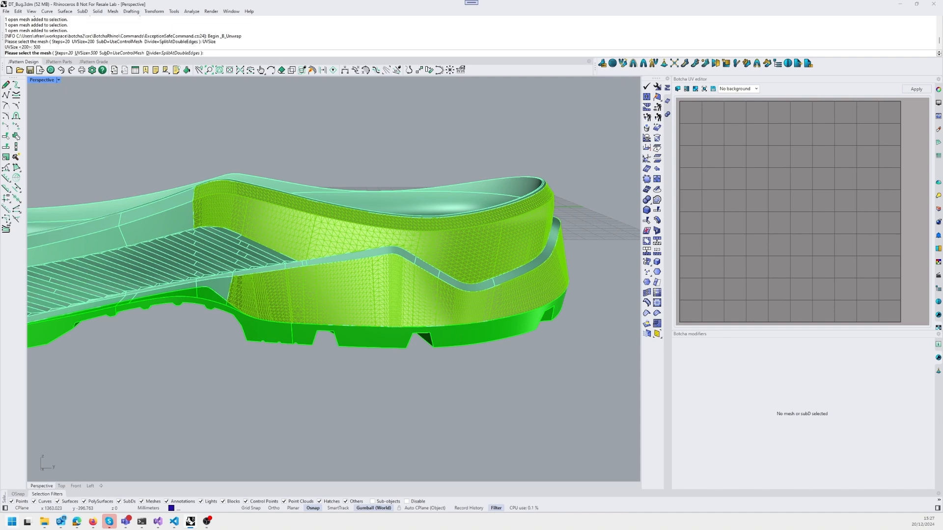
scroll(298, 224, "up", 8)
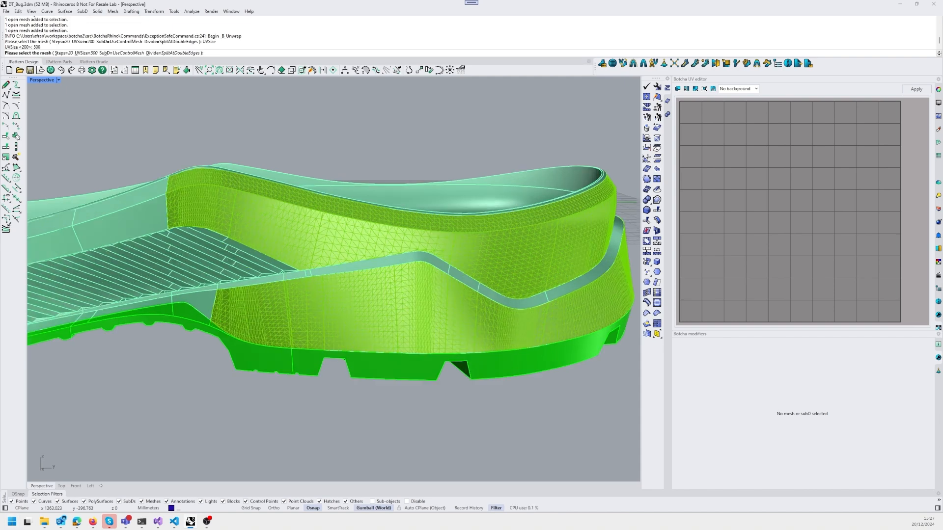
right_click_drag(298, 223, 228, 241)
scroll(388, 268, "down", 4)
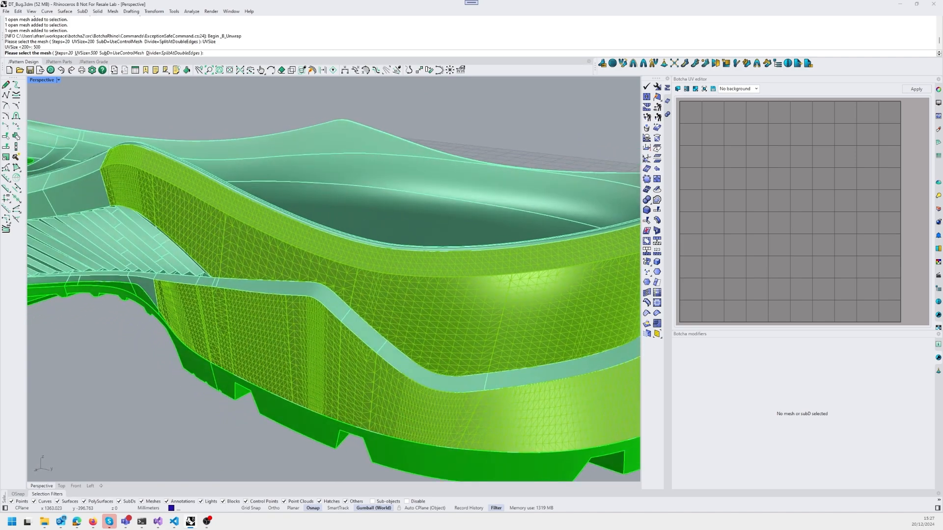
scroll(228, 240, "up", 2)
scroll(181, 248, "up", 2)
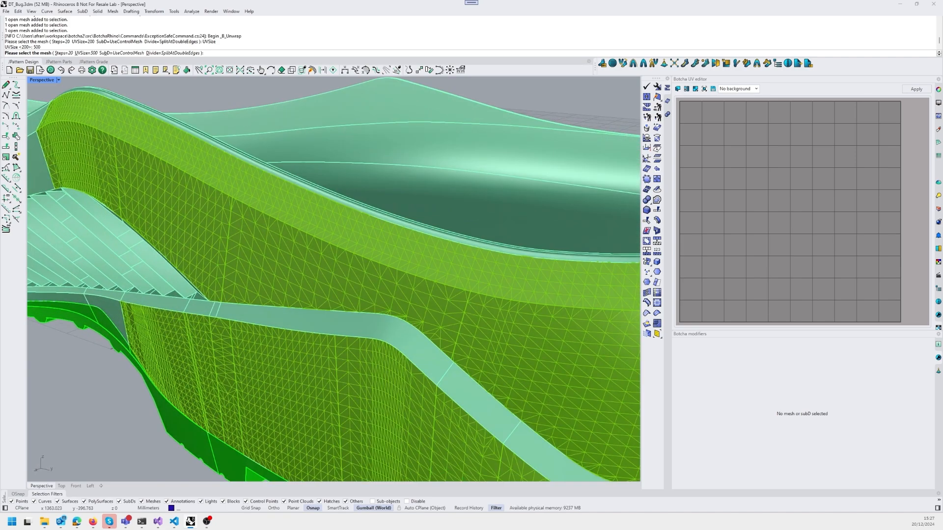
scroll(334, 279, "down", 3)
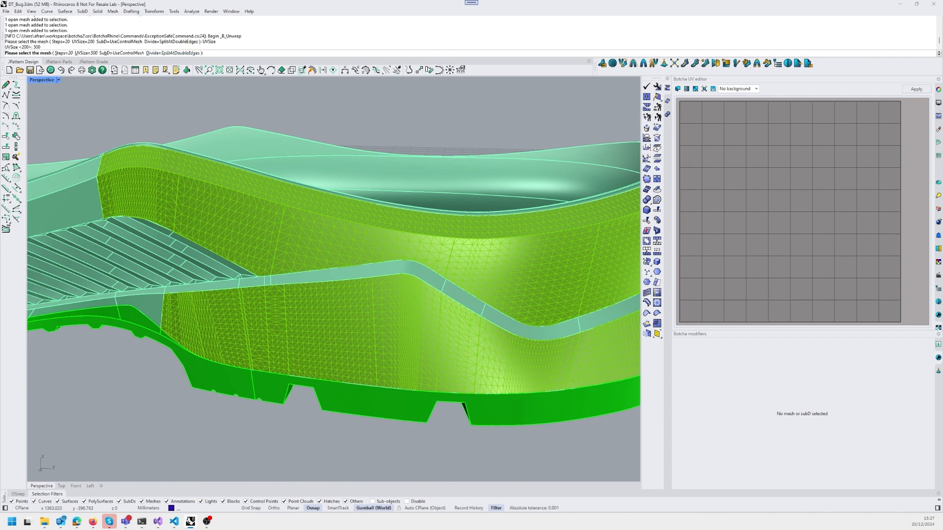
left_click(173, 53)
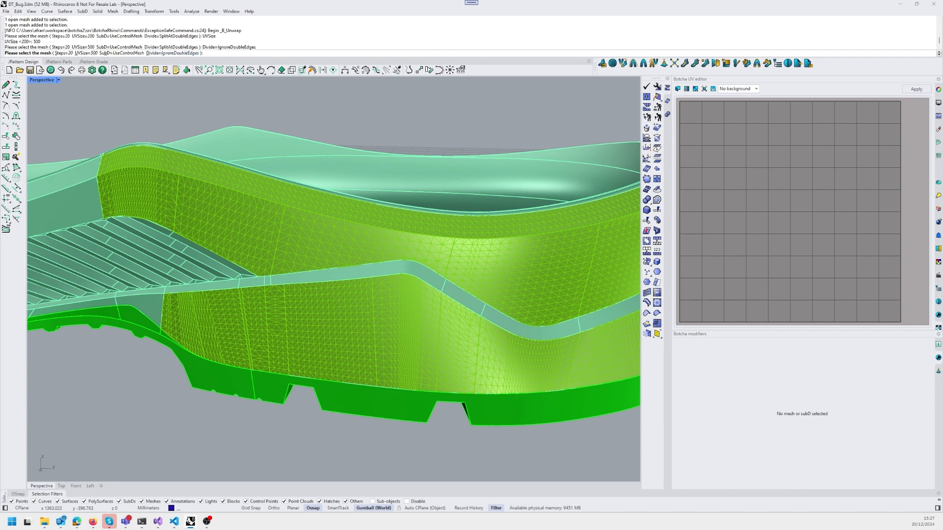
left_click(170, 53)
key("Escape")
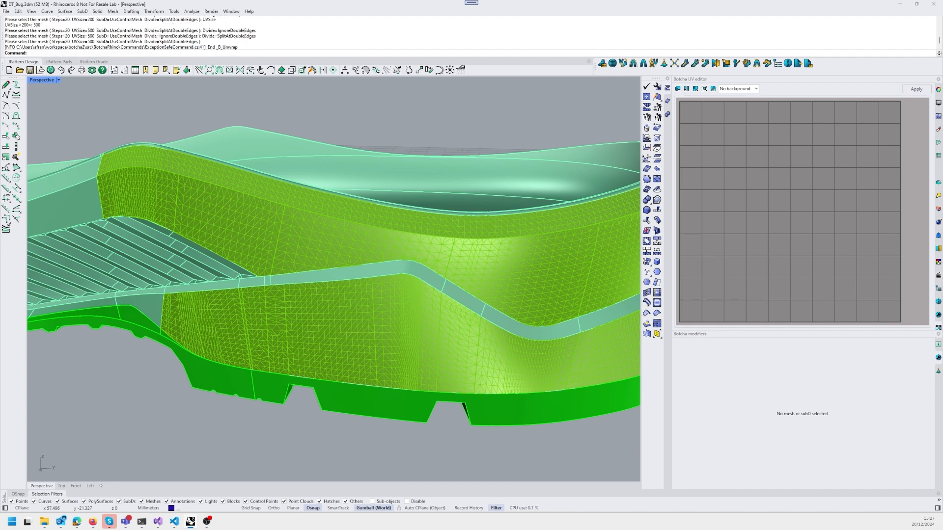
Weld the upper and lower heel wall meshes together in one Weld command with an angle tolerance of 180, and clear the selection
left_click(383, 236)
left_click(393, 329, "shift")
type("Weld")
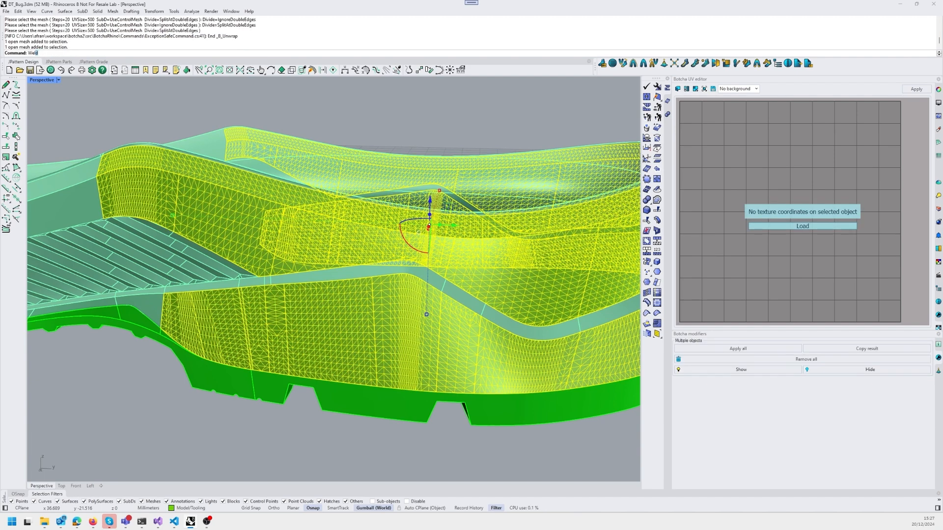
key("Return")
key("Return")
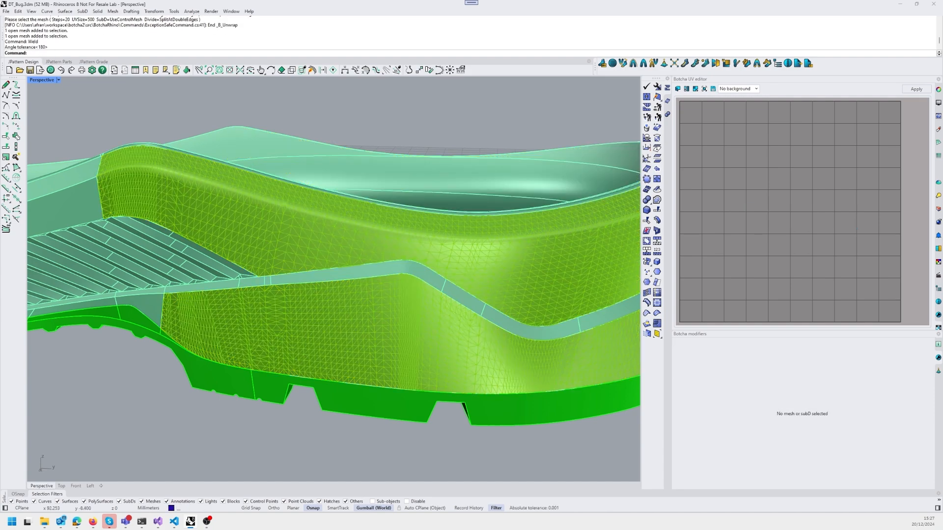
mouse_move(343, 236)
right_mouse_down()
mouse_move(452, 295)
mouse_move(459, 310)
mouse_move(324, 245)
right_mouse_up()
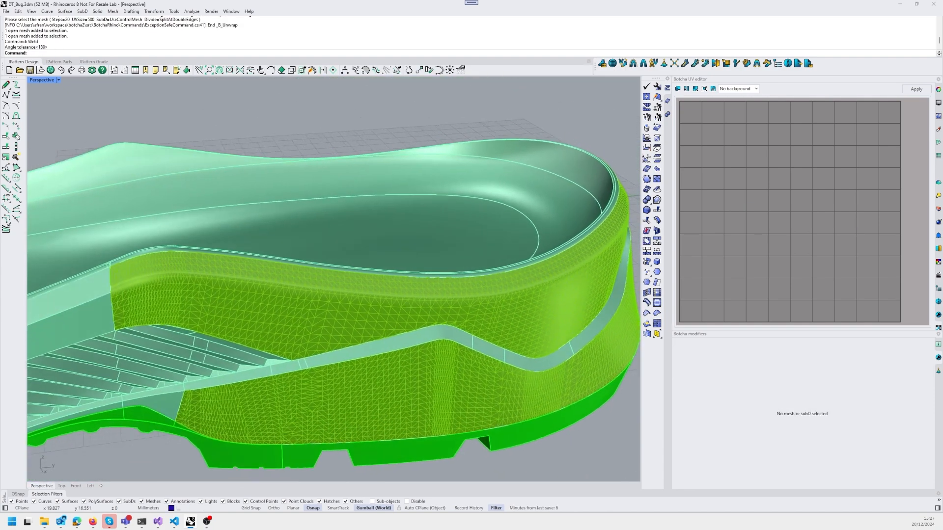
right_click_drag(427, 327, 395, 310)
left_click(395, 310)
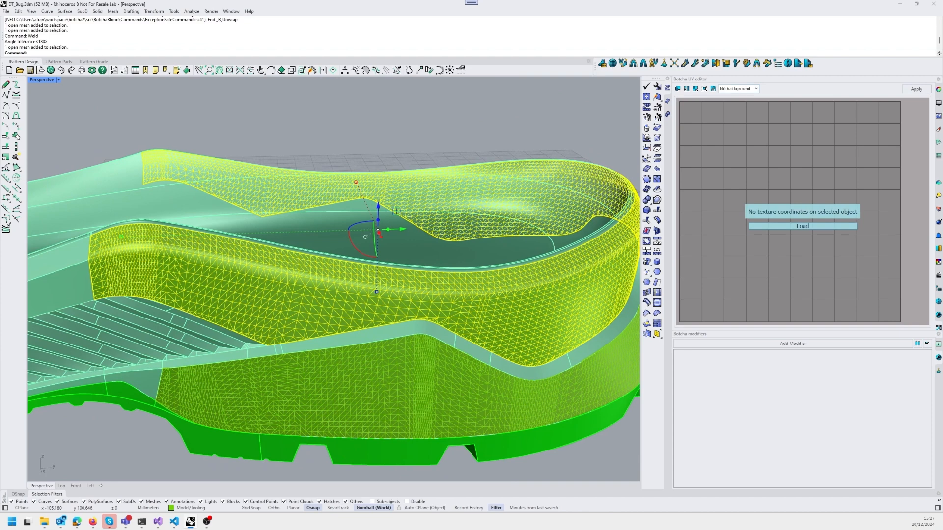
key("Escape")
Unwrap the upper heel wall mesh with UVSize 500 and Divide set to SplitAtDoubleEdges
left_click(678, 89)
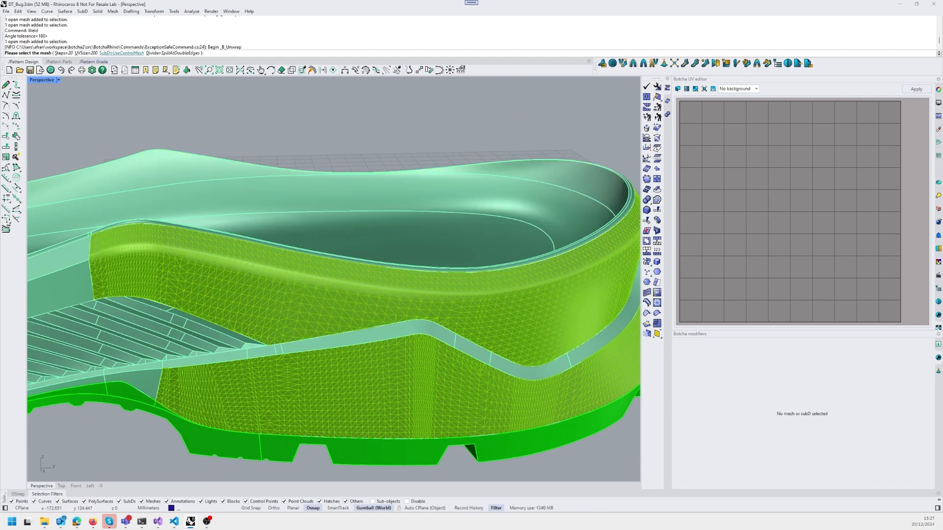
left_click(86, 52)
type("500")
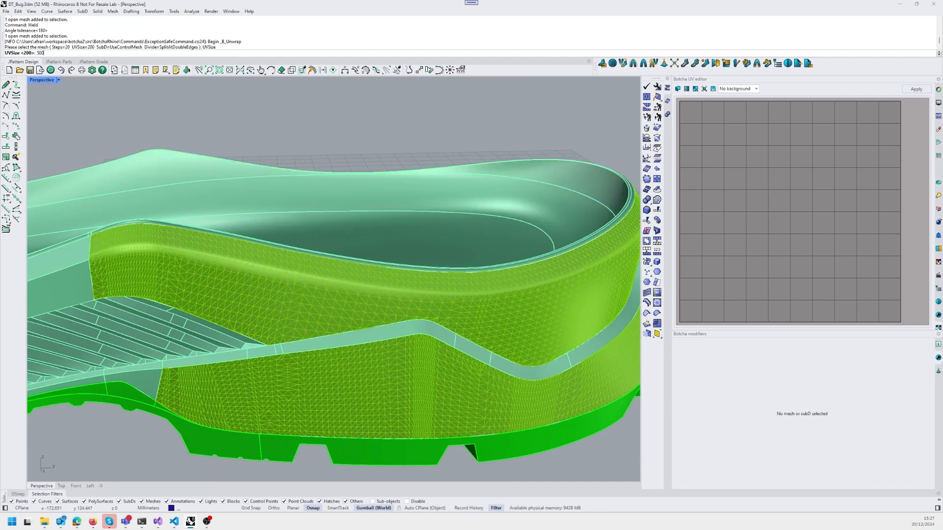
key("Return")
left_click(344, 289)
key("Return")
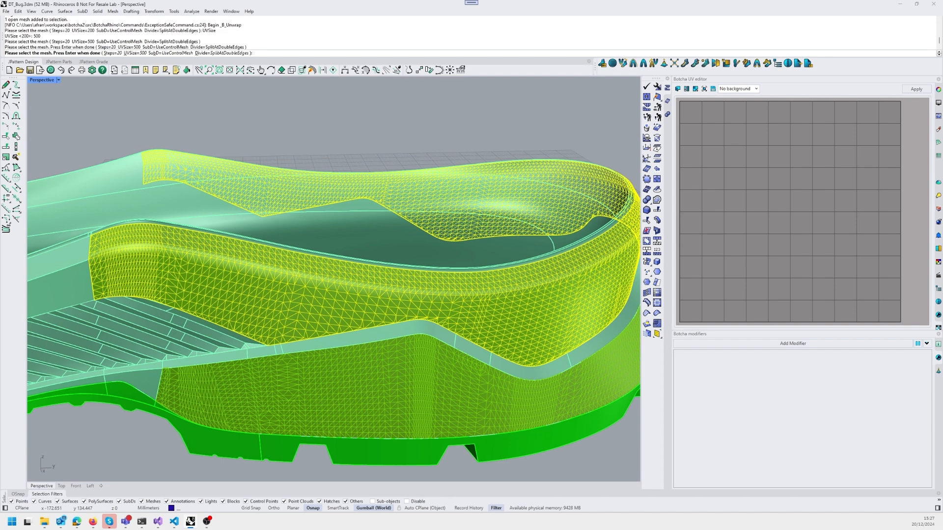
key("Return")
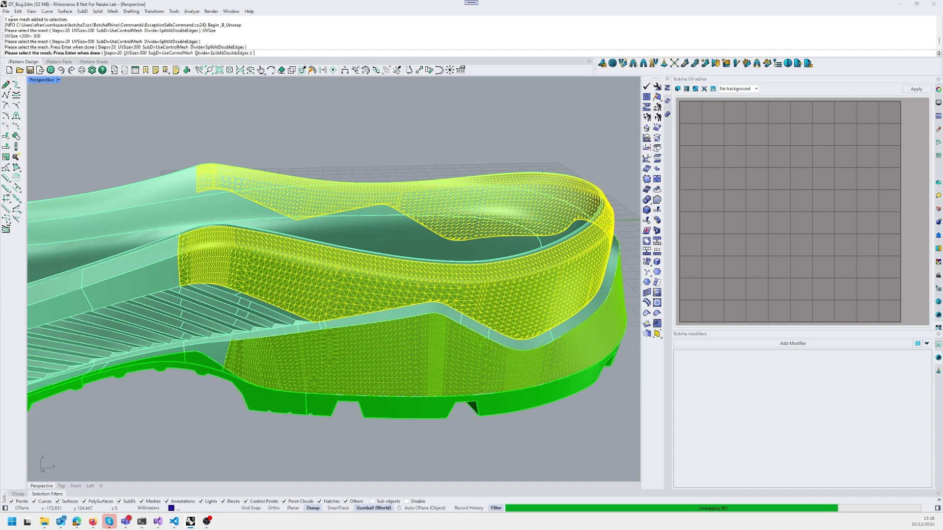
Rotate the upper heel wall's UV island from vertical to roughly horizontal and apply the UV change
right_click_drag(709, 312, 736, 280)
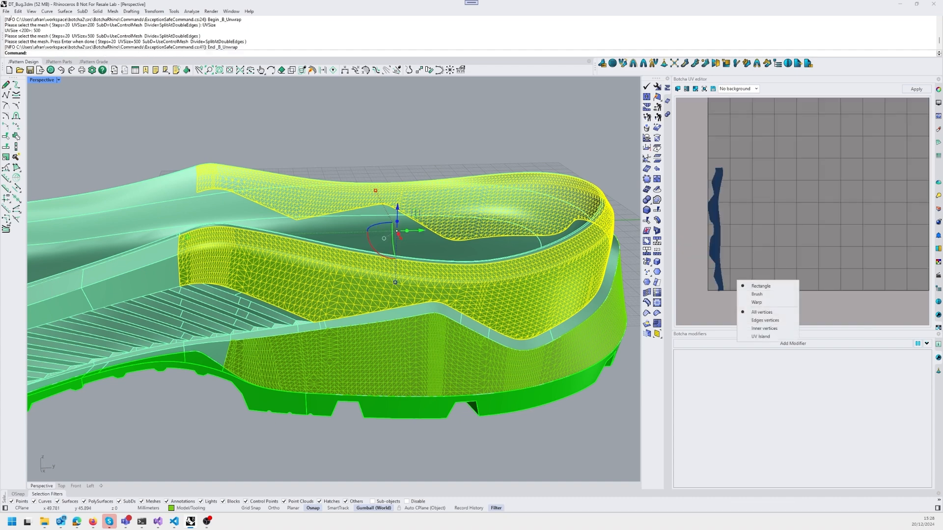
left_click(688, 151)
left_click_drag(687, 150, 784, 315)
left_click_drag(728, 240, 777, 278)
left_click(916, 89)
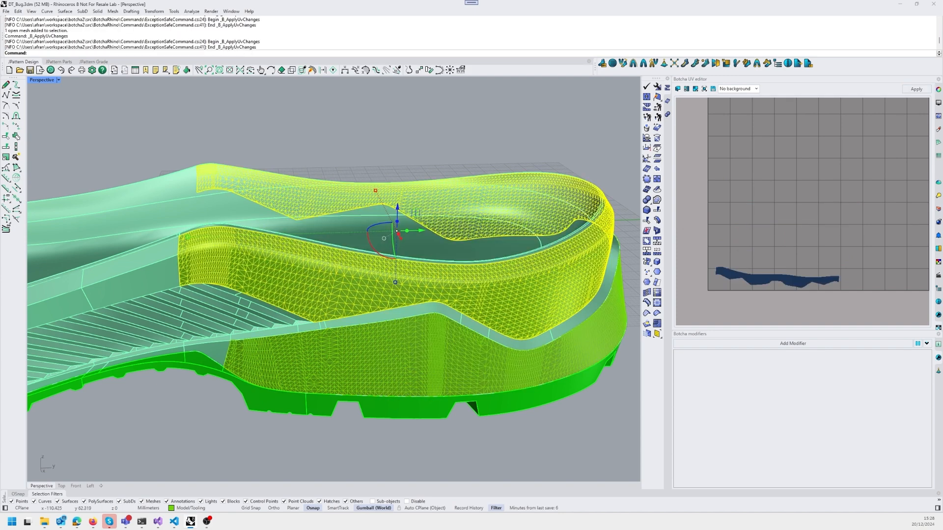
Unwrap the lower heel wall mesh, inspect its UV island, and clear the selection
scroll(498, 147, "down", 4)
left_click(453, 264)
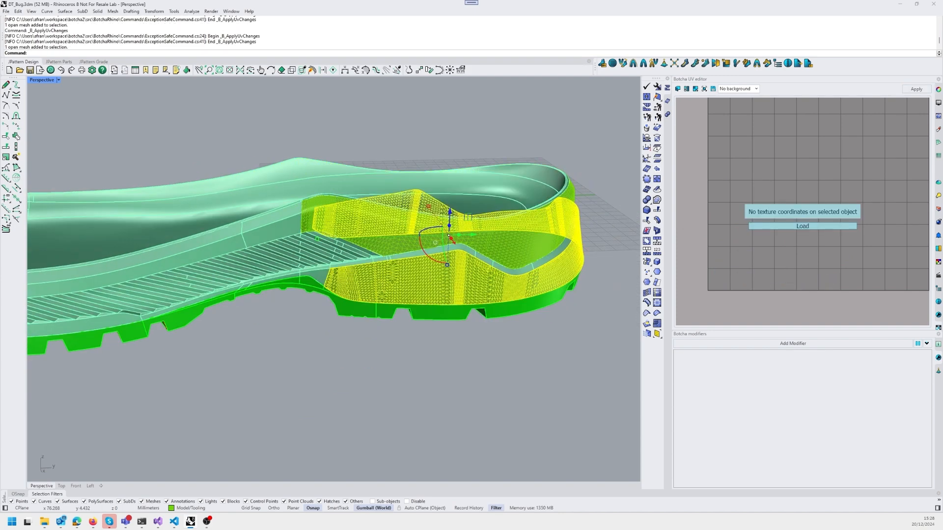
left_click(678, 89)
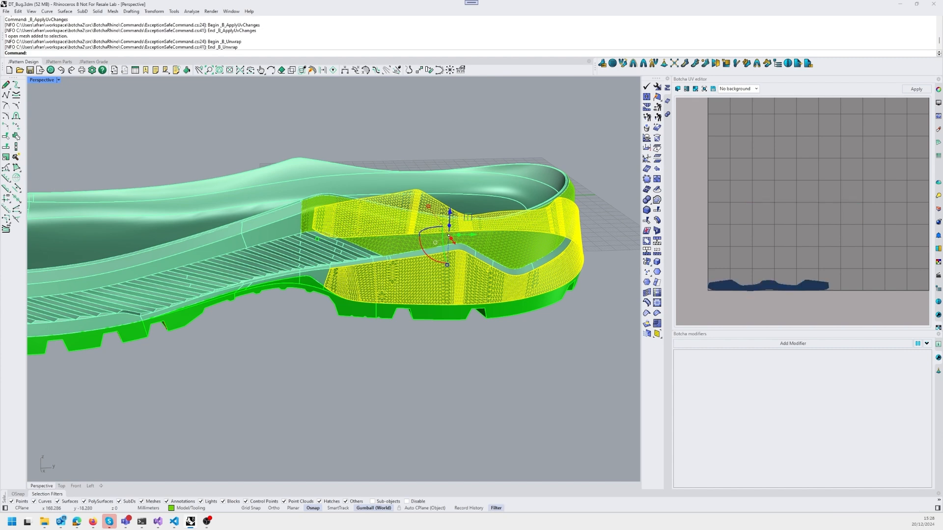
right_click_drag(755, 285, 765, 245)
scroll(764, 245, "up", 6)
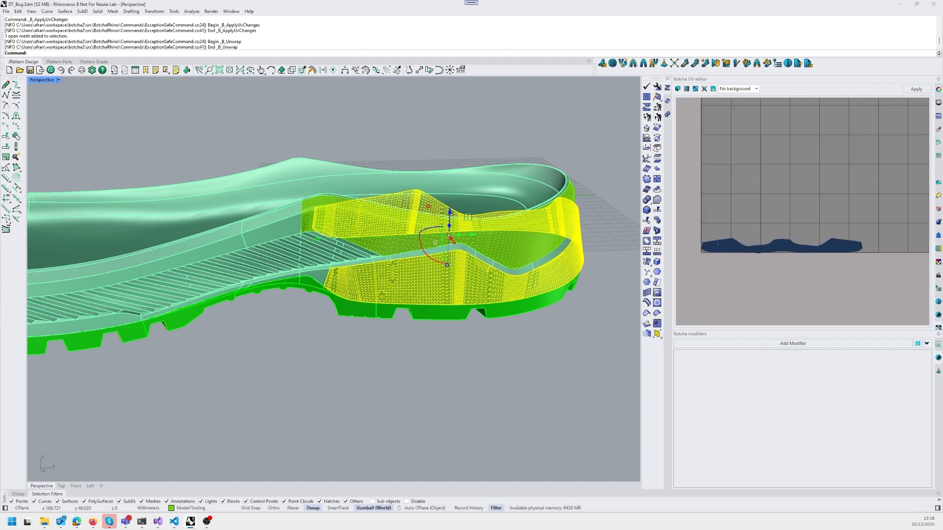
scroll(767, 245, "up", 5)
right_click_drag(496, 329, 388, 288)
key("Escape")
right_click_drag(388, 324, 272, 323)
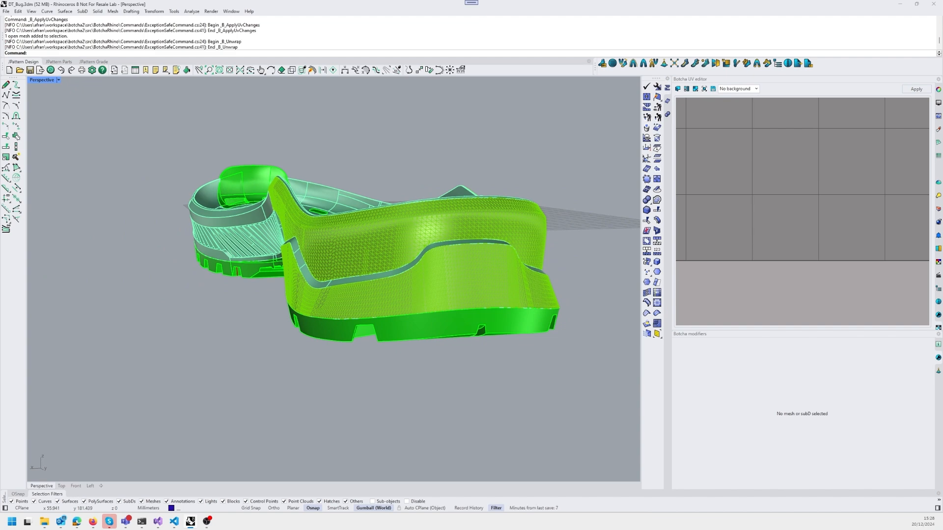
Reselect the lower heel wall mesh and set UV selection to Brush mode limited to edges vertices
left_click(457, 285)
scroll(818, 245, "down", 2)
right_click(812, 281)
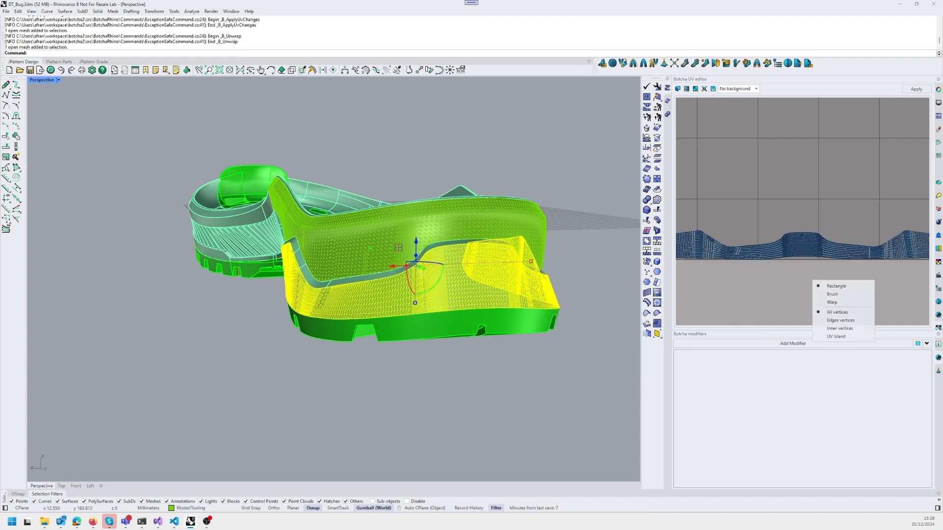
left_click(789, 252)
scroll(784, 245, "down", 4)
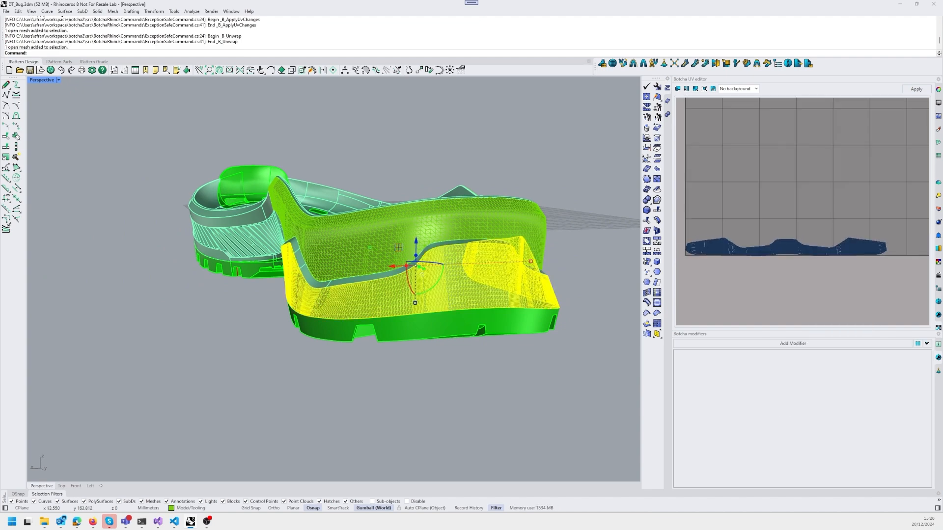
middle_click_drag(783, 245, 828, 238)
right_click(748, 251)
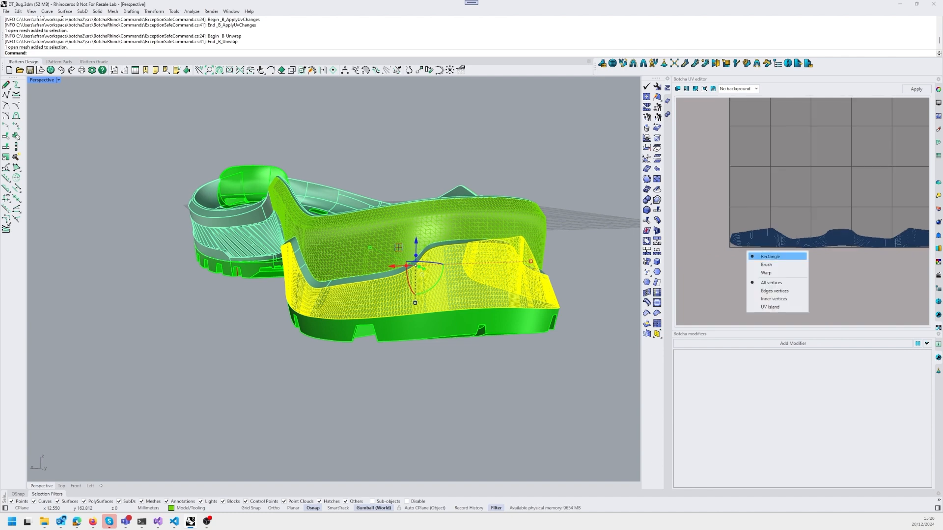
left_click(769, 265)
right_click(760, 279)
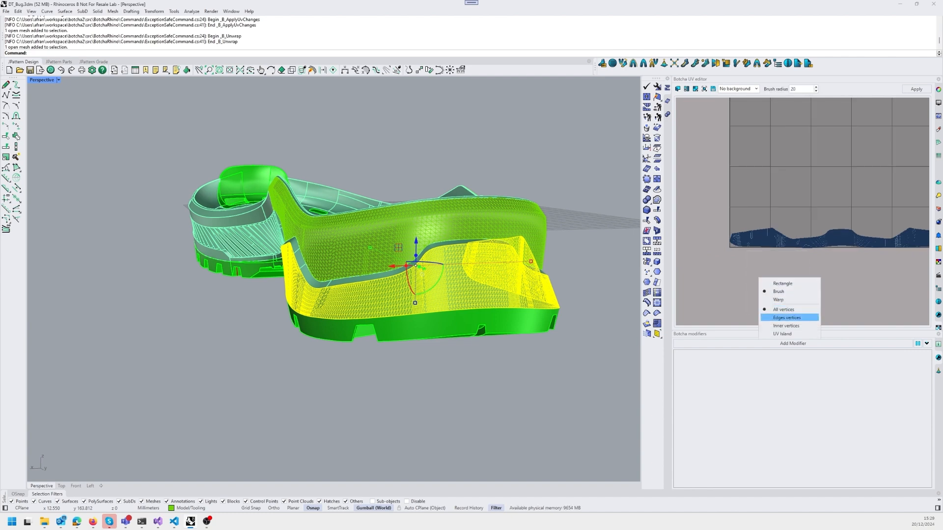
left_click(787, 317)
Brush-select the boundary vertices along the whole bottom edge of the lower heel wall's UV island
scroll(742, 249, "up", 3)
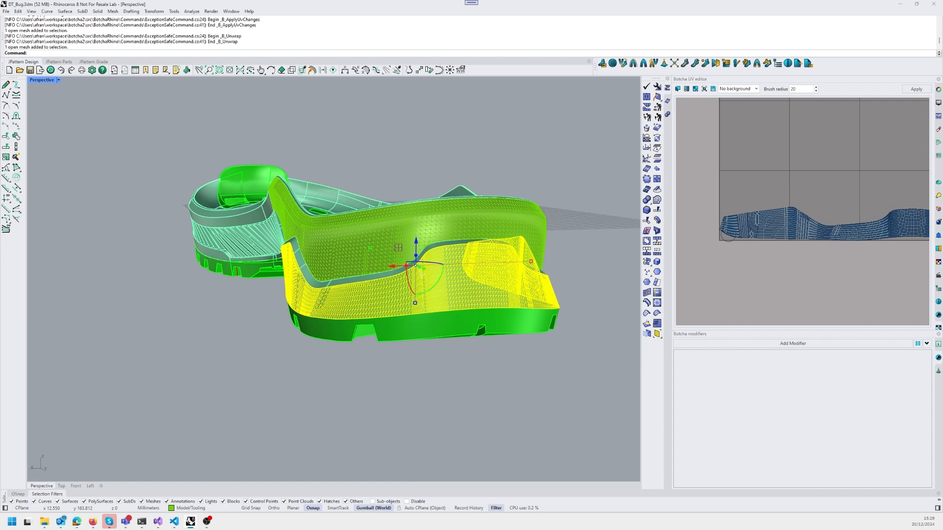
left_click_drag(726, 233, 916, 236)
right_click_drag(870, 280, 705, 275)
left_click_drag(759, 237, 913, 237)
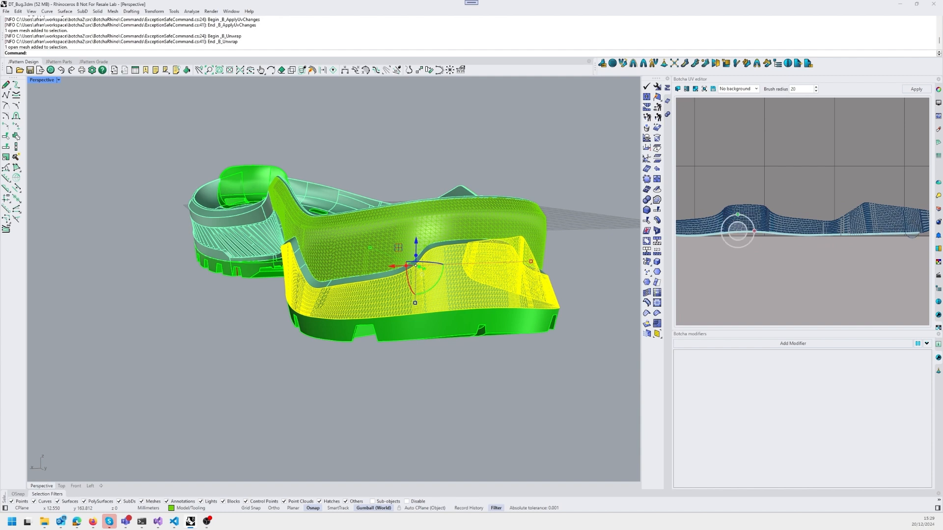
right_click_drag(883, 276, 759, 290)
left_click_drag(790, 247, 805, 243)
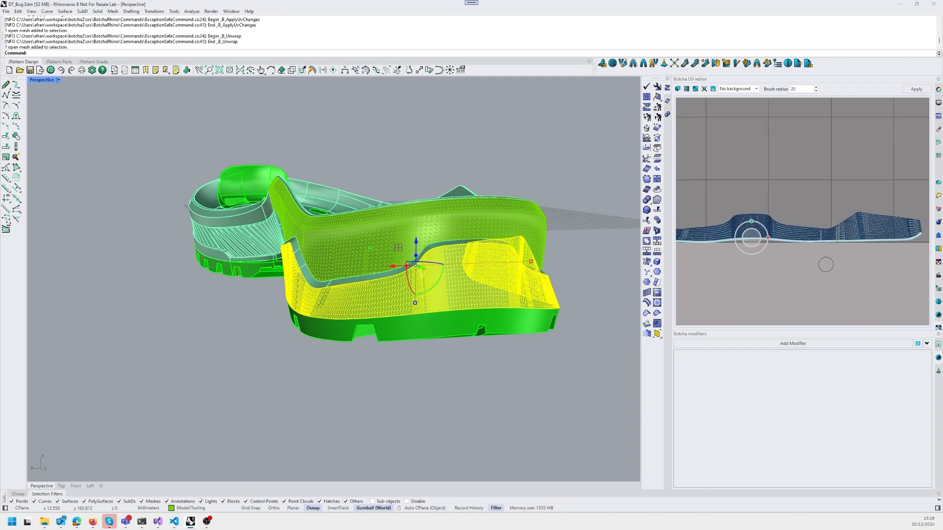
Straighten the selected bottom edge vertices of the UV island along X
right_click(755, 238)
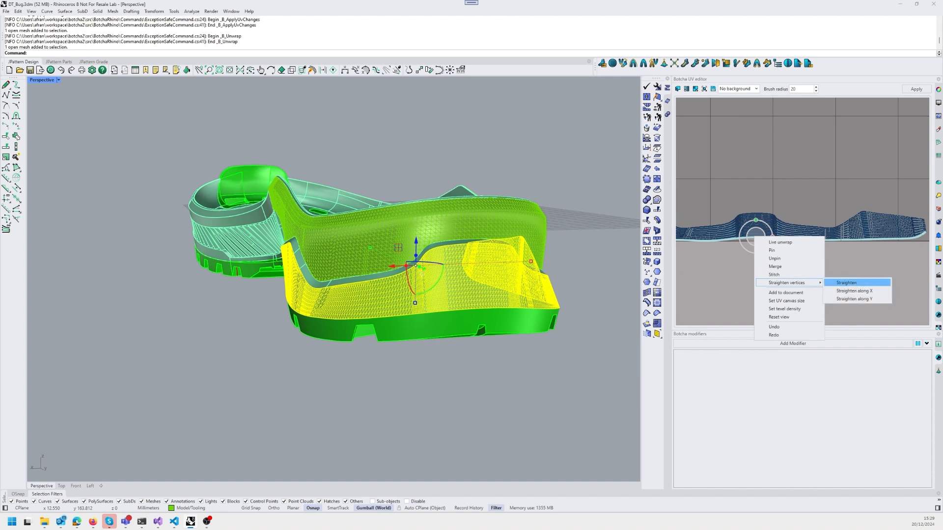
left_click(841, 291)
middle_click_drag(763, 266, 827, 259)
scroll(820, 264, "down", 4)
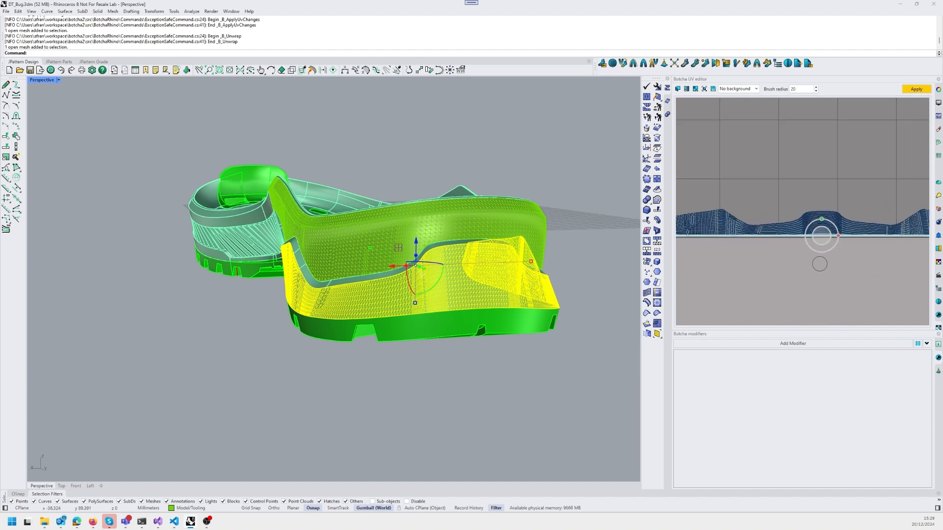
Run Live unwrap on the UV island with its straightened bottom edge vertices selected
right_click(815, 243)
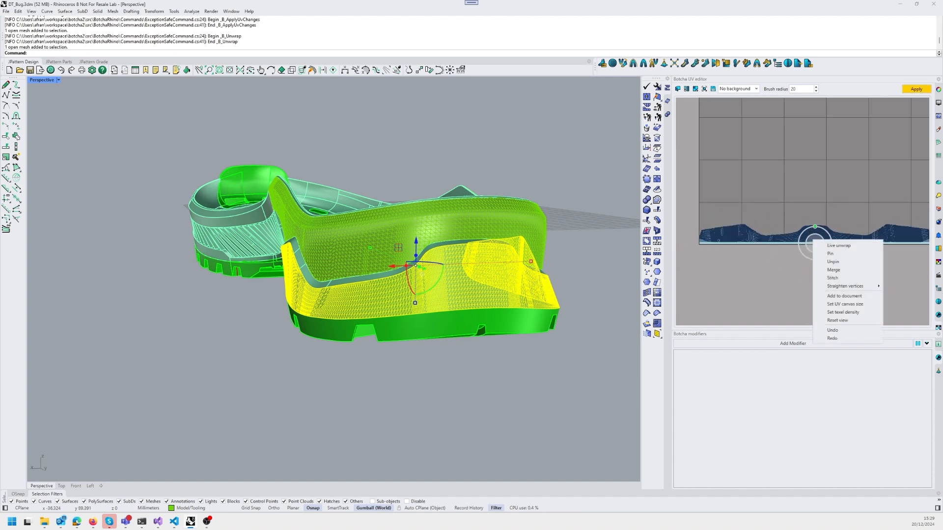
right_click(815, 243)
right_click(817, 244)
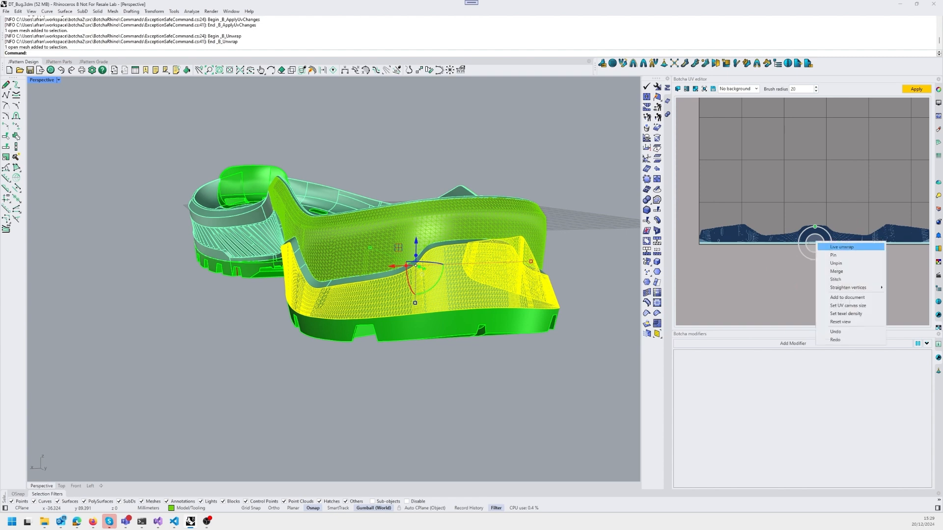
left_click(831, 250)
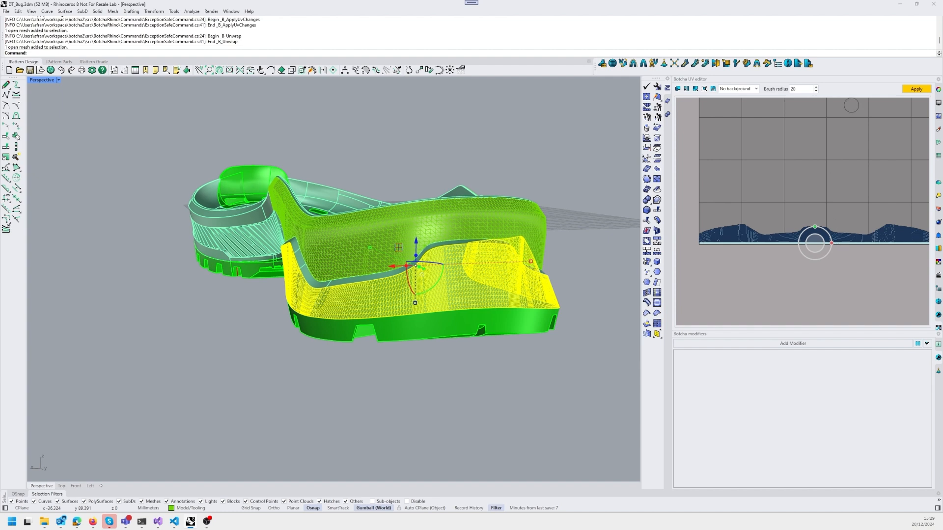
Apply the UV changes and check the lower heel wall's mapping from several sides with the UV grid background
left_click(917, 88)
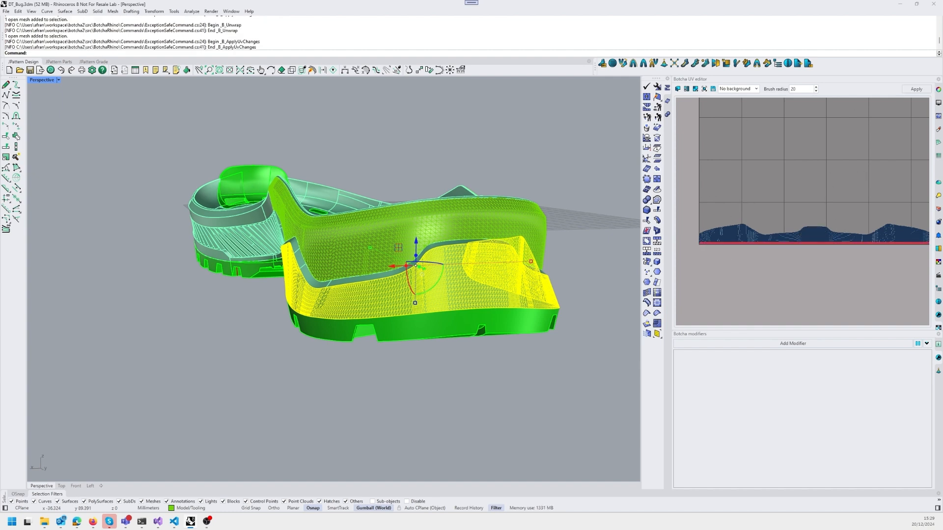
left_click(739, 89)
left_click(732, 102)
right_click_drag(374, 295, 339, 301)
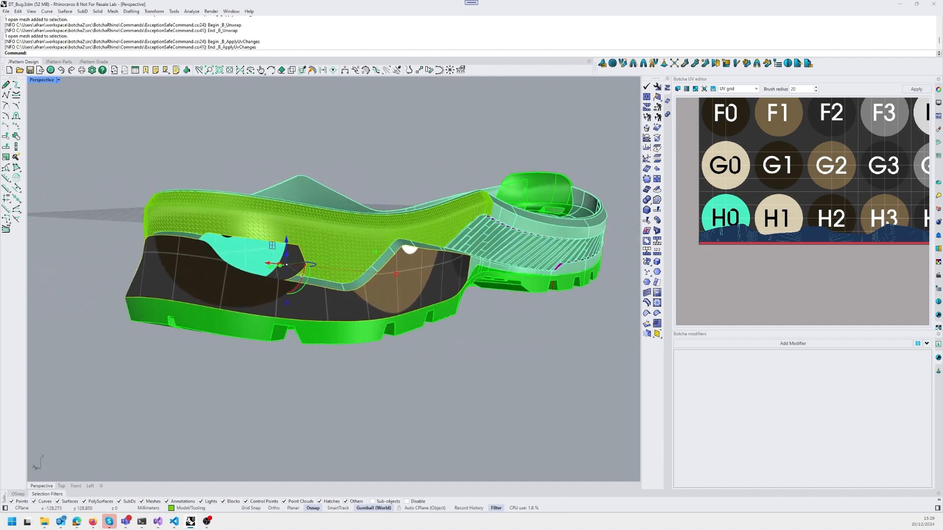
right_click_drag(302, 276, 454, 270)
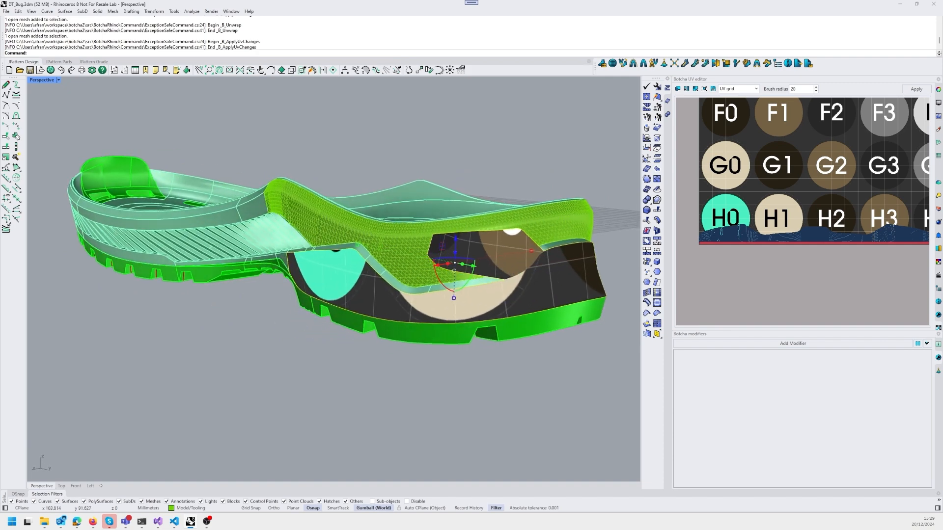
right_click_drag(324, 290, 388, 276)
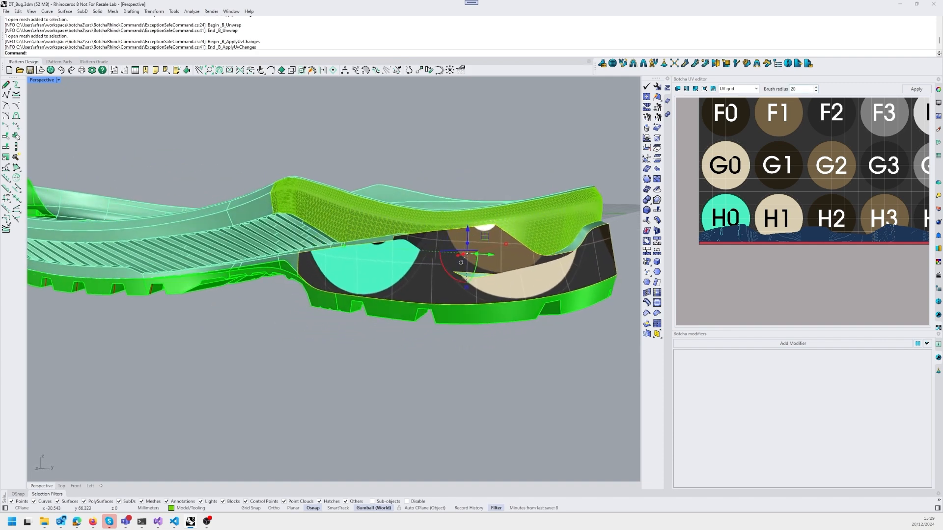
Restore No background and review the UV islands of the upper and lower heel walls, leaving nothing selected
left_click(738, 89)
left_click(737, 98)
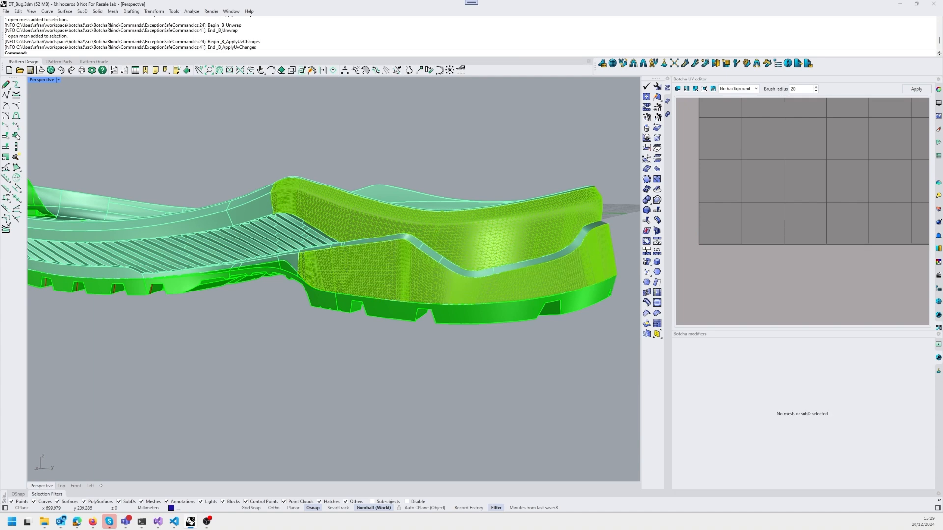
right_click_drag(344, 290, 380, 281)
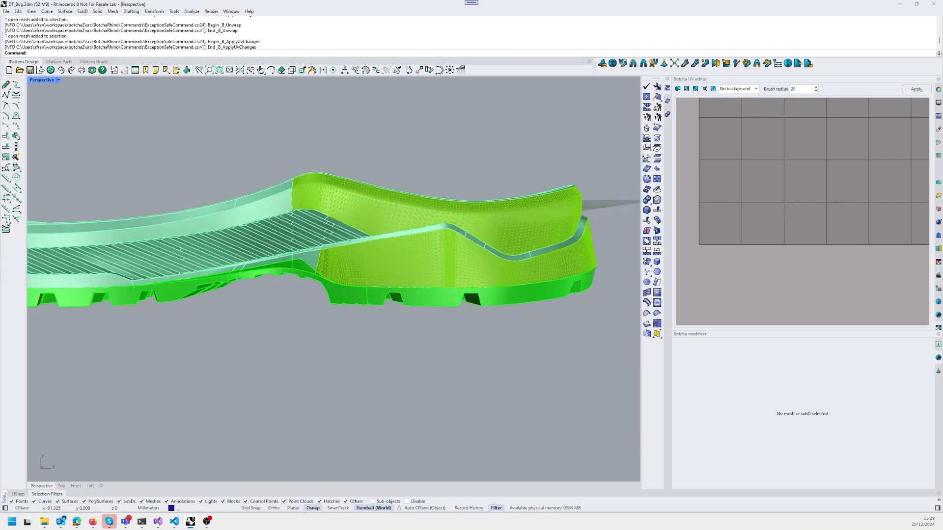
left_click(501, 226)
scroll(846, 214, "down", 2)
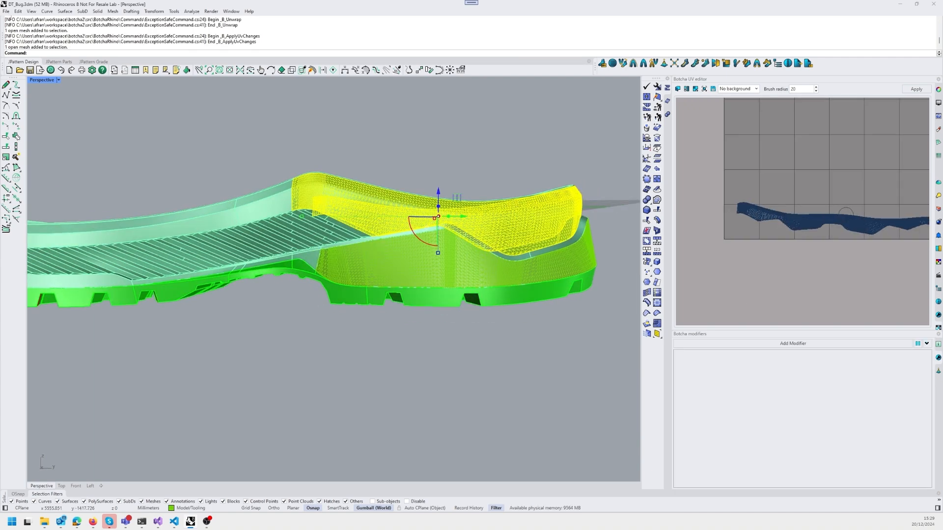
left_click(445, 261)
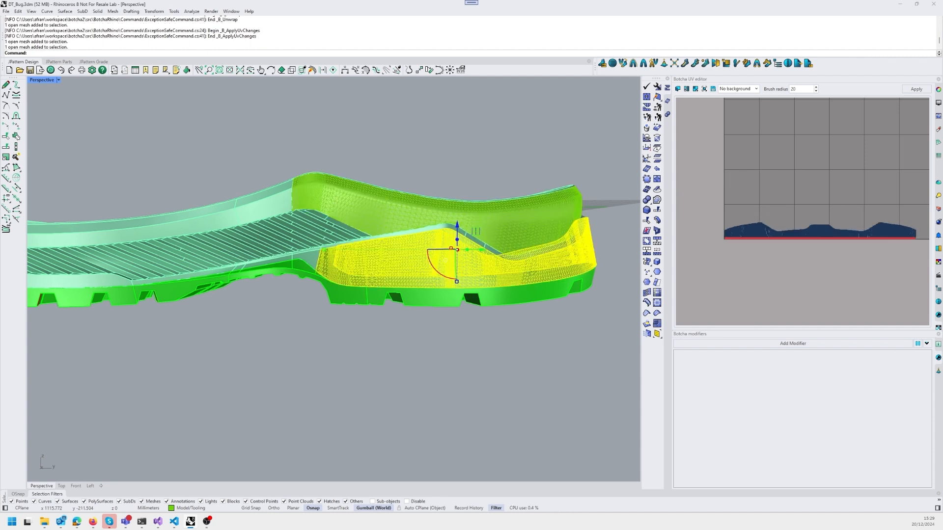
key("Escape")
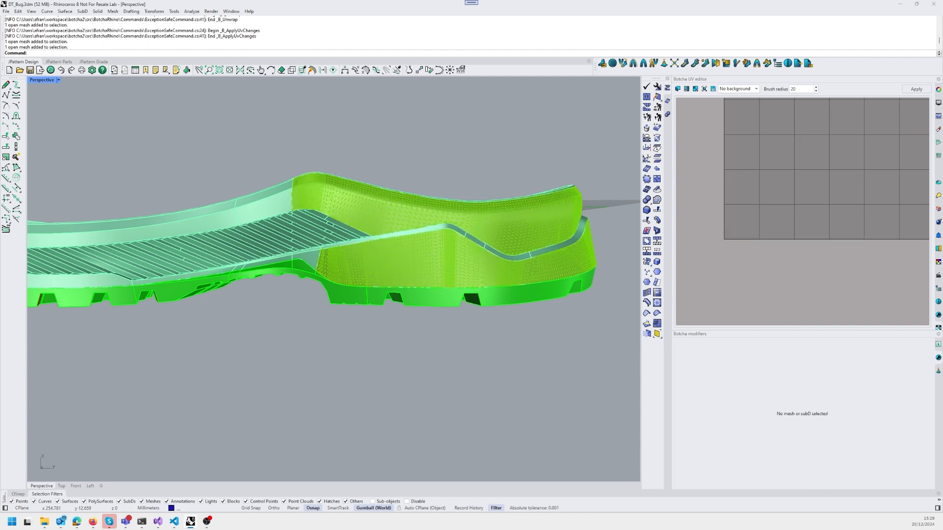
Show the Botcha digital textures list and frame the heel walls closely
left_click(938, 79)
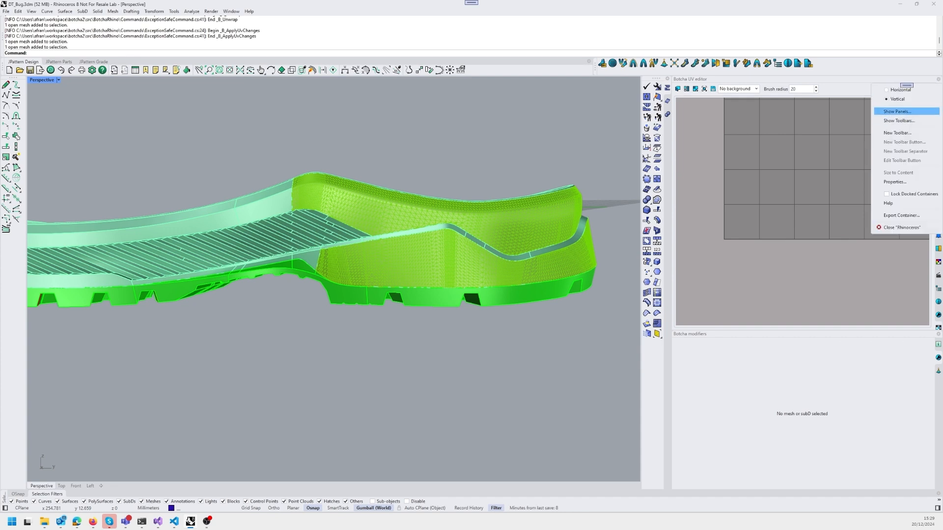
left_click(898, 113)
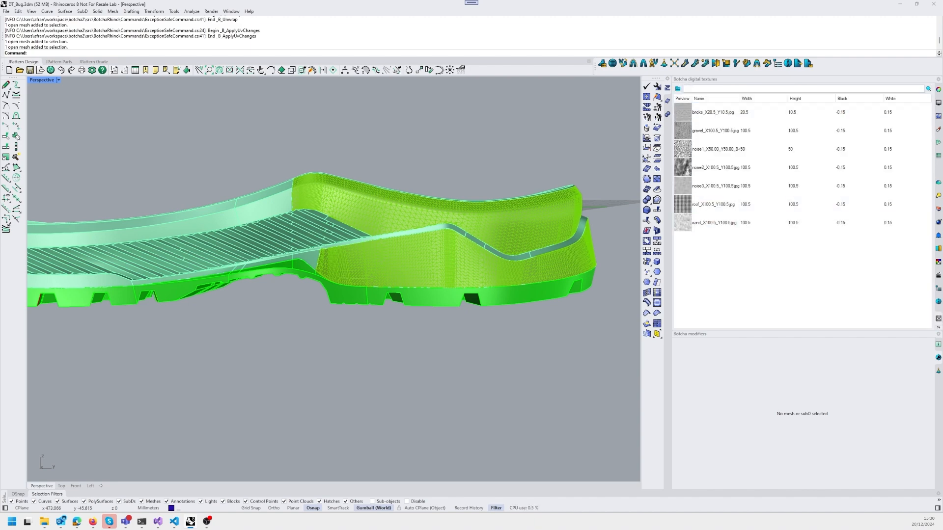
right_click_drag(462, 240, 464, 261)
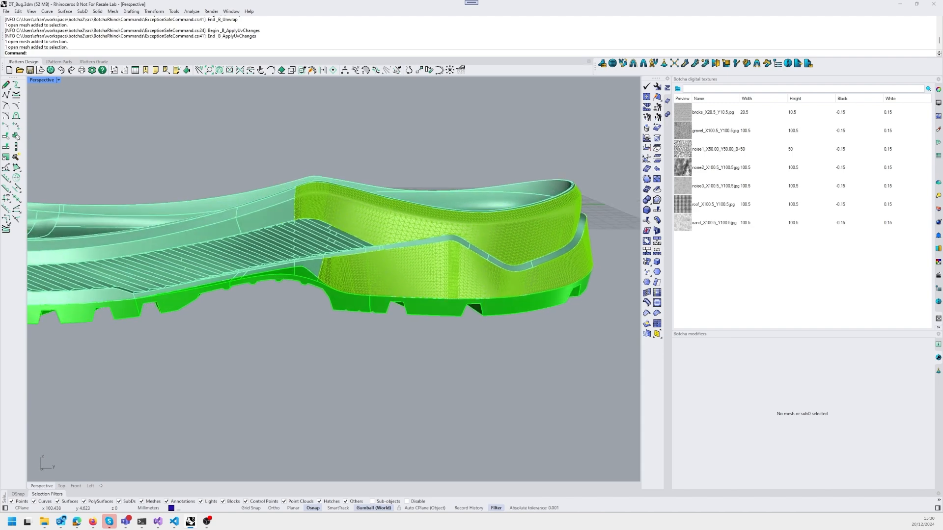
scroll(467, 236, "up", 3)
right_click_drag(466, 237, 438, 248)
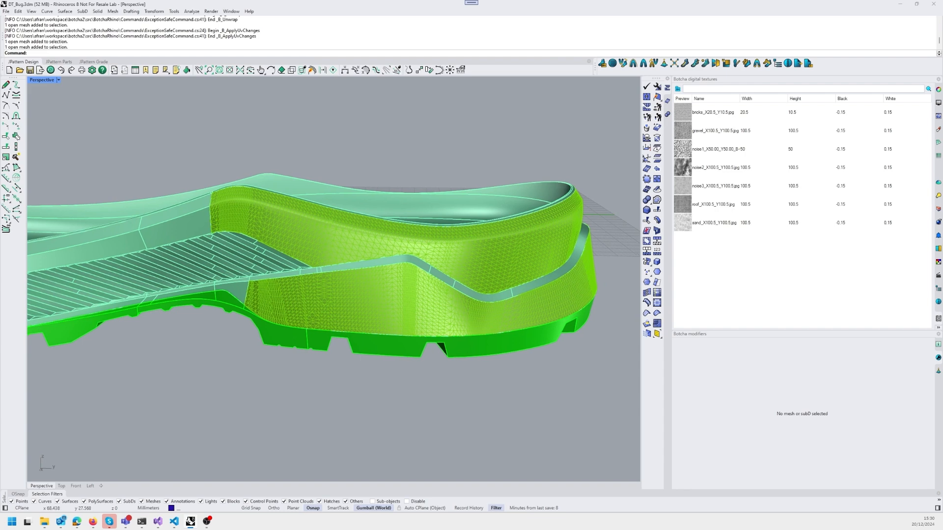
Apply the sand_X100.5_Y100.5.jpg digital texture to the upper heel wall mesh and inspect its relief
left_click(715, 223)
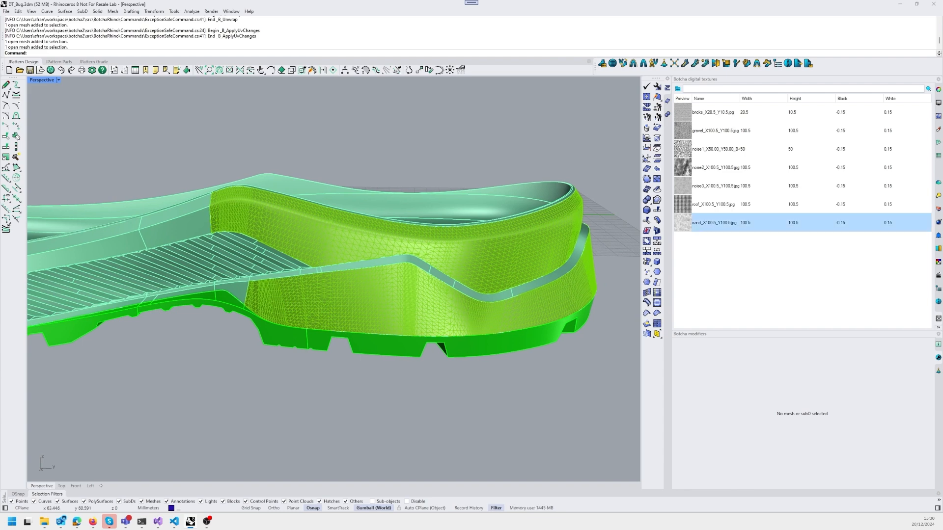
left_click(715, 204)
double_click(714, 223)
left_click(479, 257)
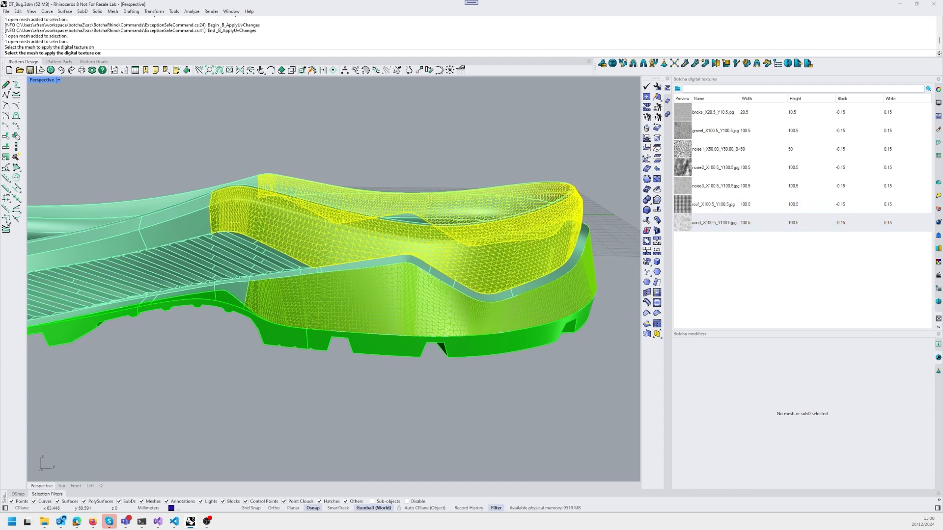
right_click_drag(359, 248, 329, 241)
scroll(403, 227, "up", 6)
scroll(329, 231, "down", 5)
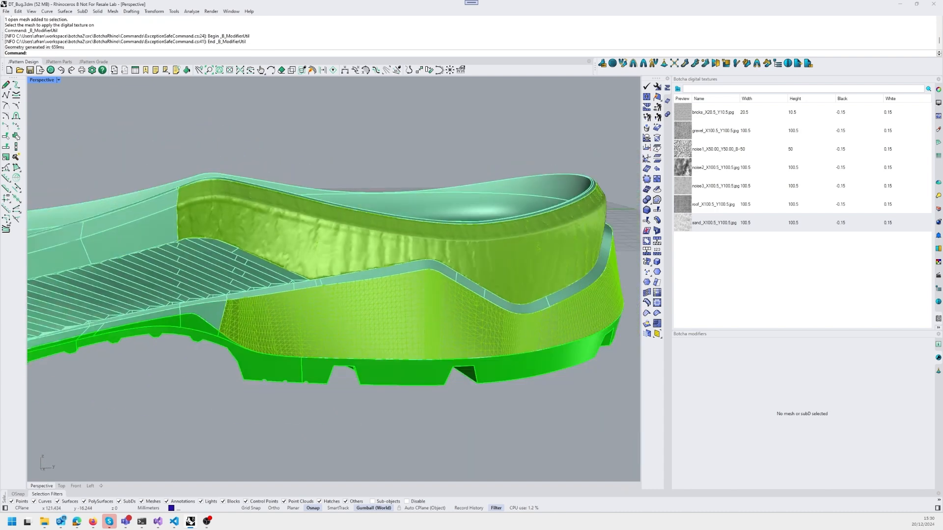
Apply the noise2_X100.5_Y100.5.jpg digital texture to the lower heel wall mesh
right_click_drag(374, 280, 308, 228, "shift")
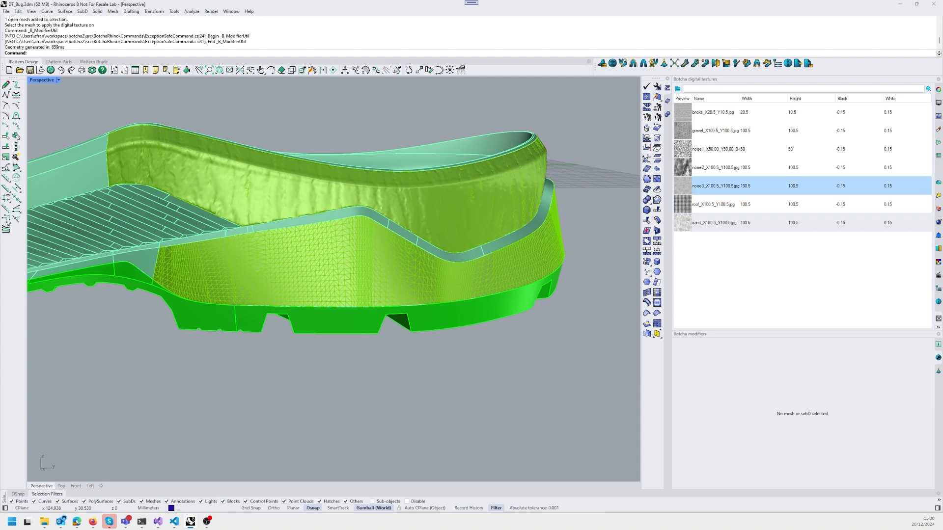
double_click(718, 168)
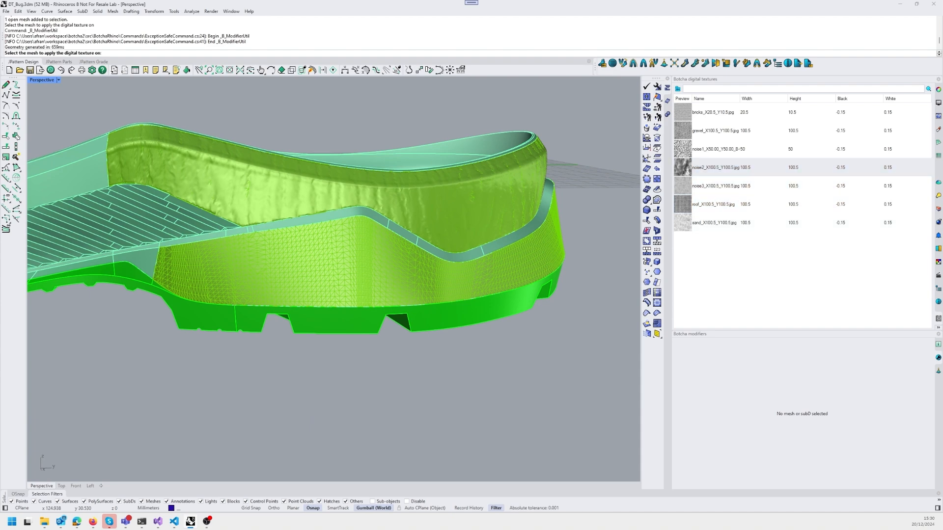
left_click(354, 260)
right_click_drag(354, 260, 337, 290)
Switch the Perspective viewport to Rendered display and look over the textured heel
middle_click(368, 291)
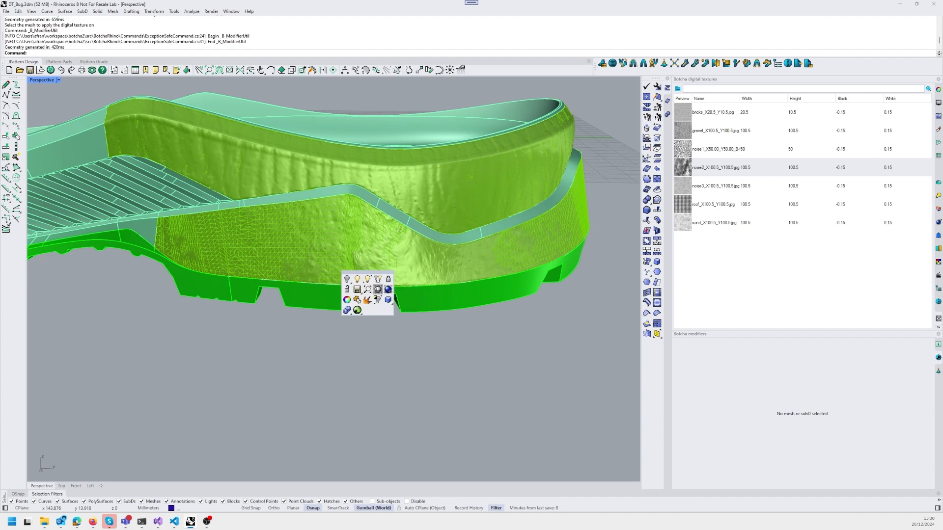
left_click(388, 290)
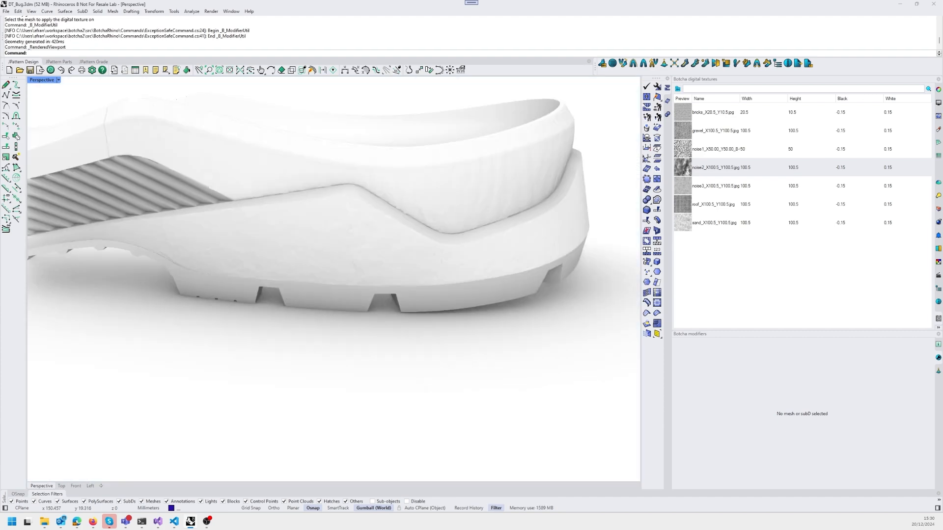
scroll(417, 334, "down", 8)
right_click_drag(418, 334, 425, 348)
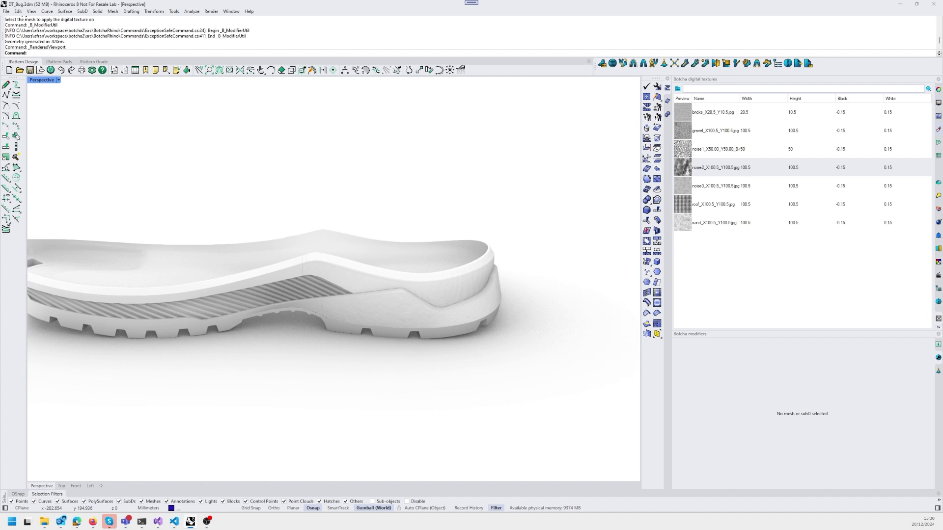
Create a new Metal material and set its color to gray
left_click(939, 129)
scroll(776, 142, "down", 5)
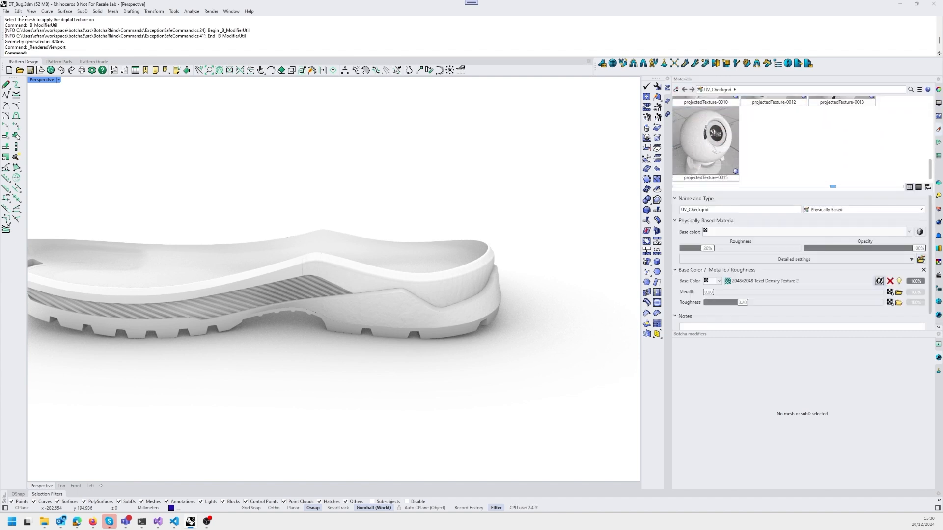
left_click(677, 89)
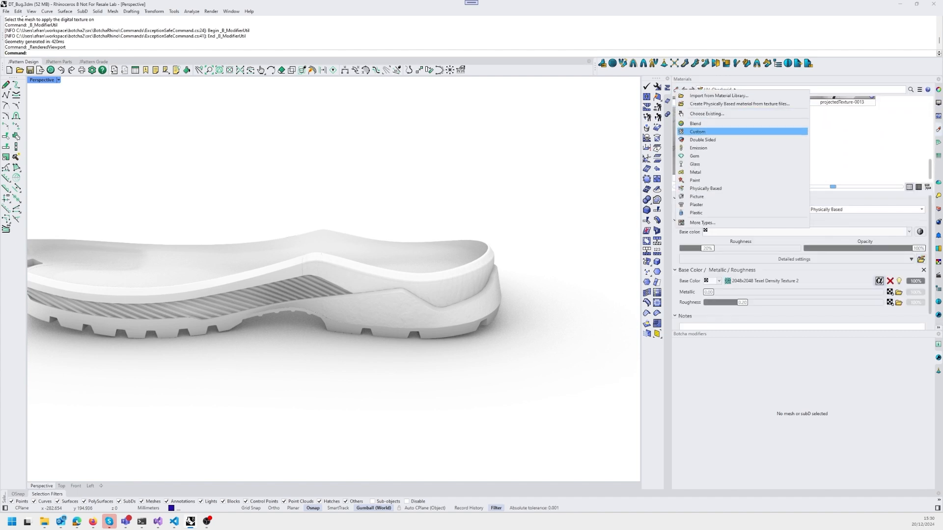
left_click(698, 172)
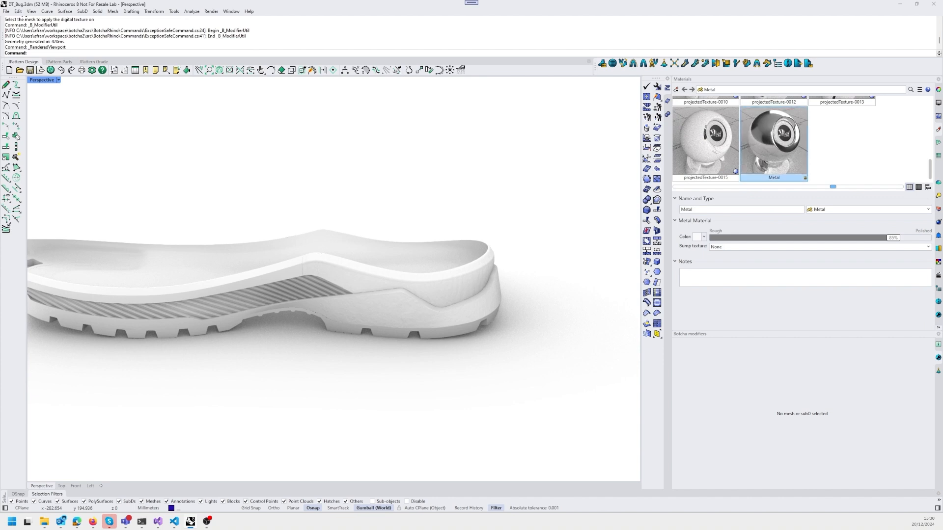
double_click(766, 145)
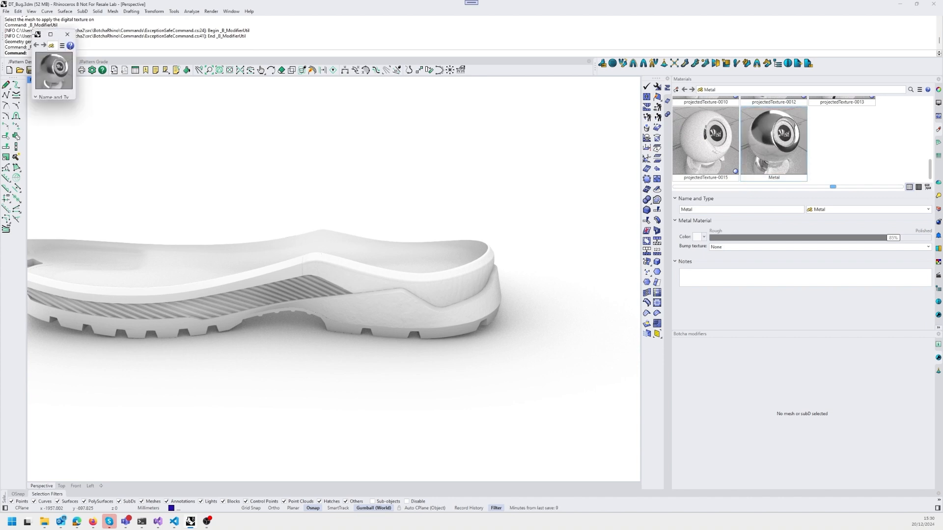
left_click(67, 35)
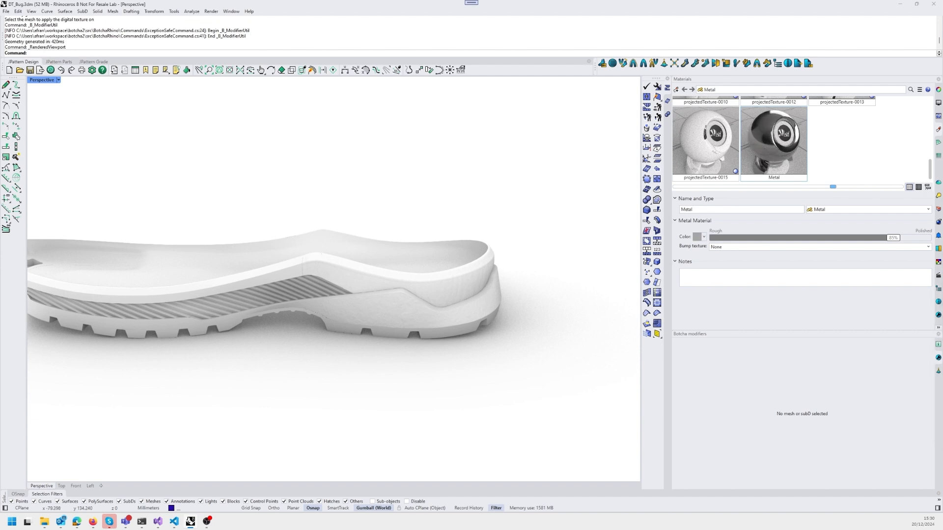
Assign the gray Metal material to all objects of the shoe sole and clear the selection
scroll(359, 211, "down", 6)
left_click_drag(115, 174, 496, 357)
right_click(787, 152)
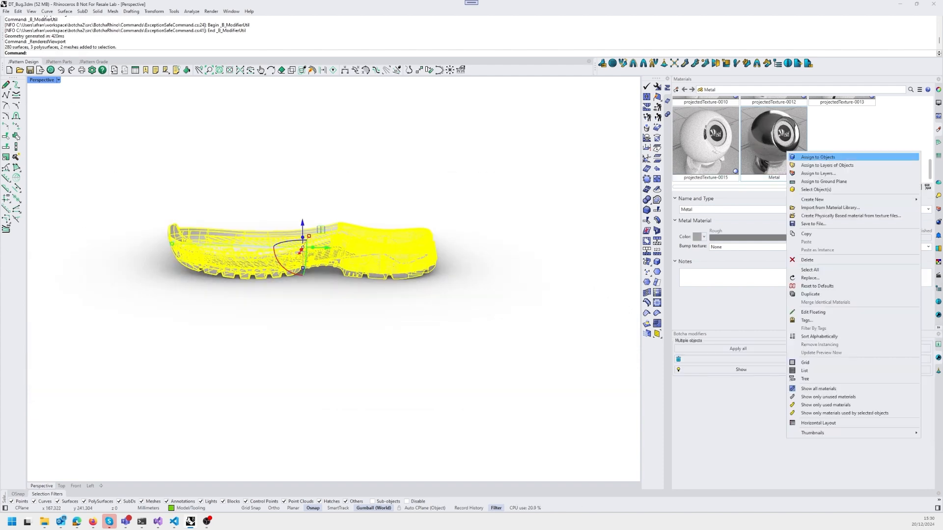
left_click(818, 157)
key("Escape")
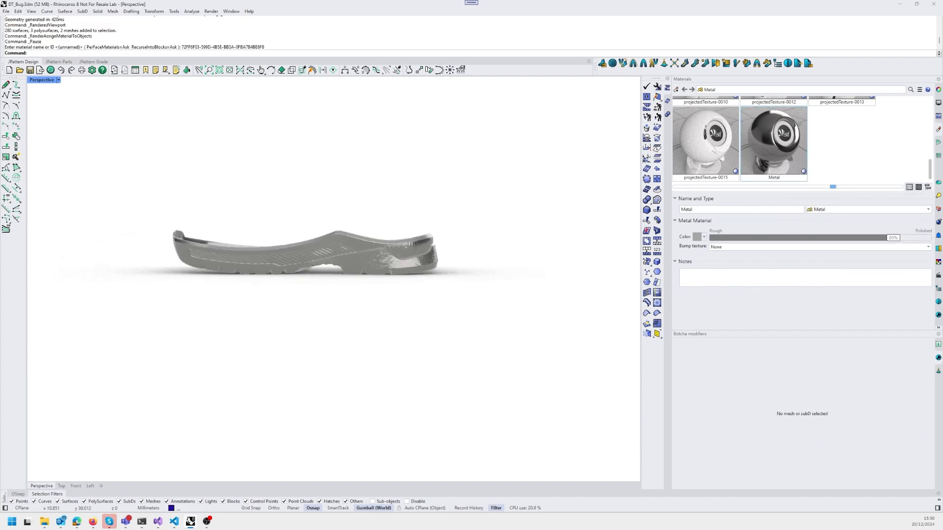
Raise the Subdivisions of the sand digital texture on the upper heel wall
scroll(409, 251, "up", 5)
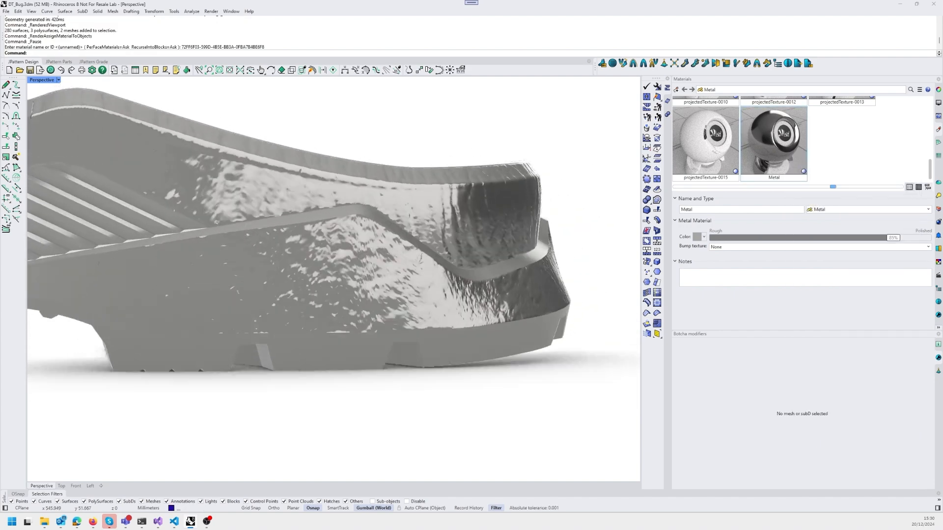
scroll(368, 243, "down", 5)
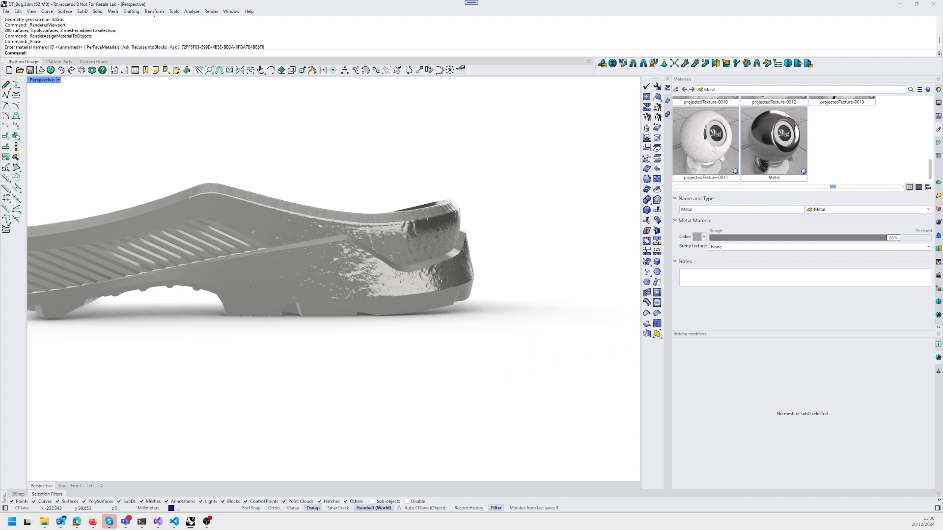
left_click(369, 236)
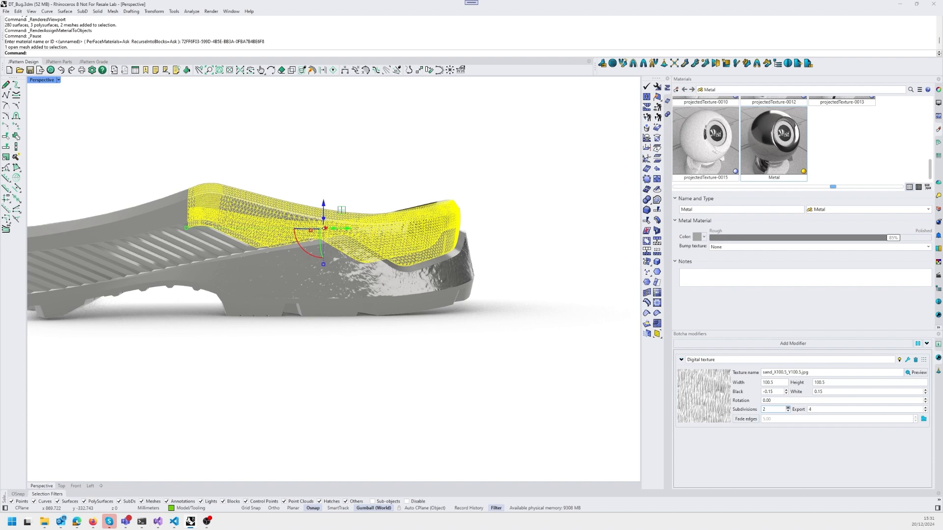
key("Escape")
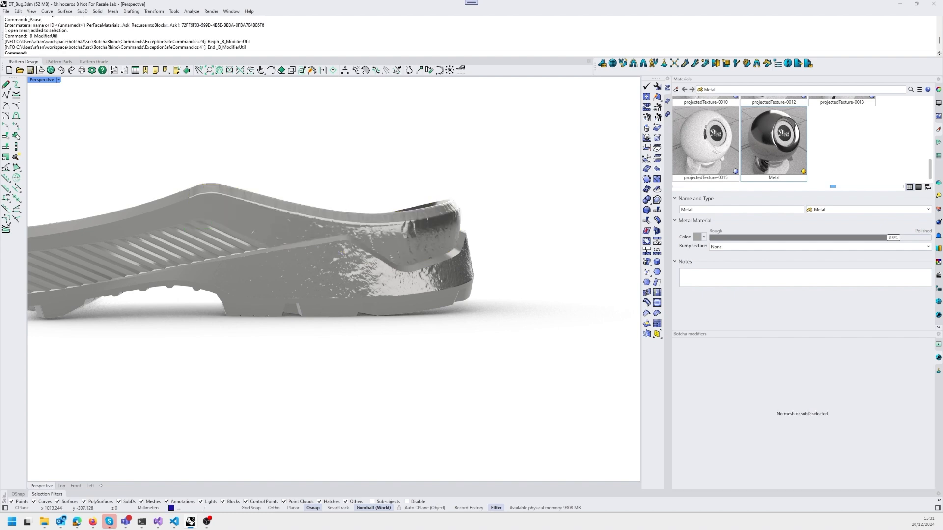
Set the Subdivisions of the noise2 digital texture on the lower heel wall to 3 and deselect the mesh
right_click_drag(334, 246, 477, 268)
scroll(343, 275, "up", 2)
scroll(314, 255, "up", 4)
right_click_drag(344, 268, 383, 295)
scroll(353, 270, "down", 3)
left_click(403, 314)
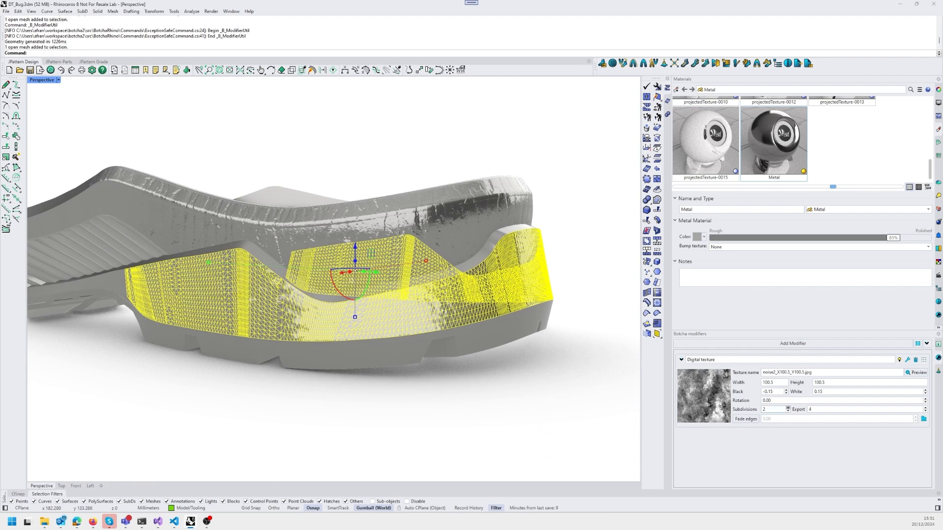
left_click(788, 408)
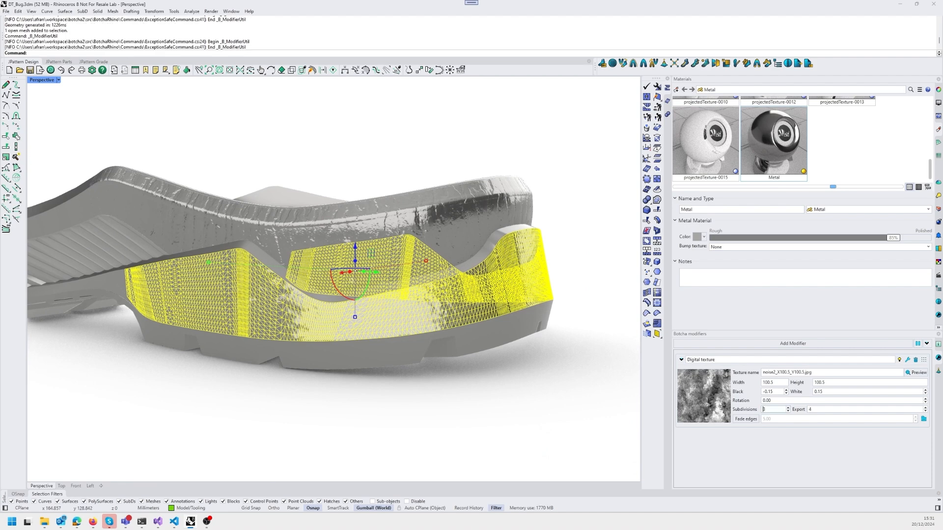
left_click(422, 393)
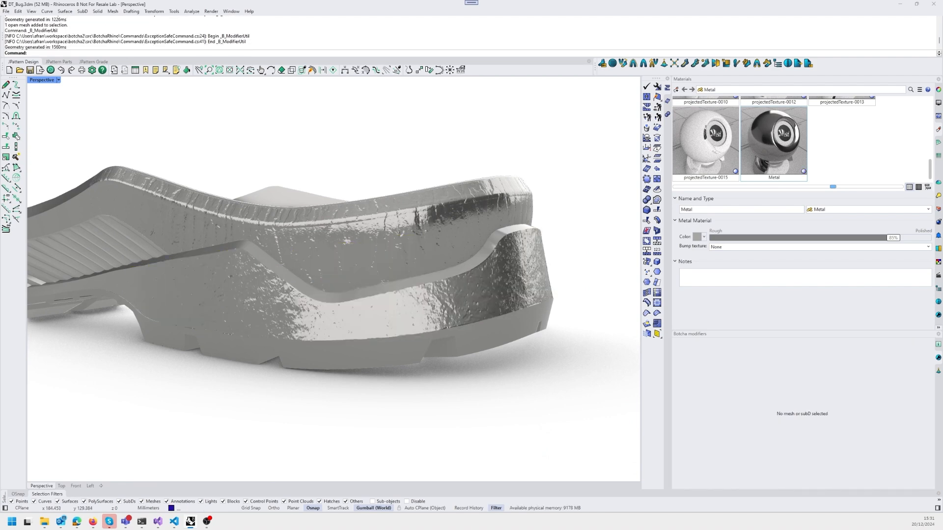
Examine the relief on both heel walls from several sides, including the front end of the upper wall's texture up close
right_click_drag(393, 344, 486, 319)
left_click(423, 295)
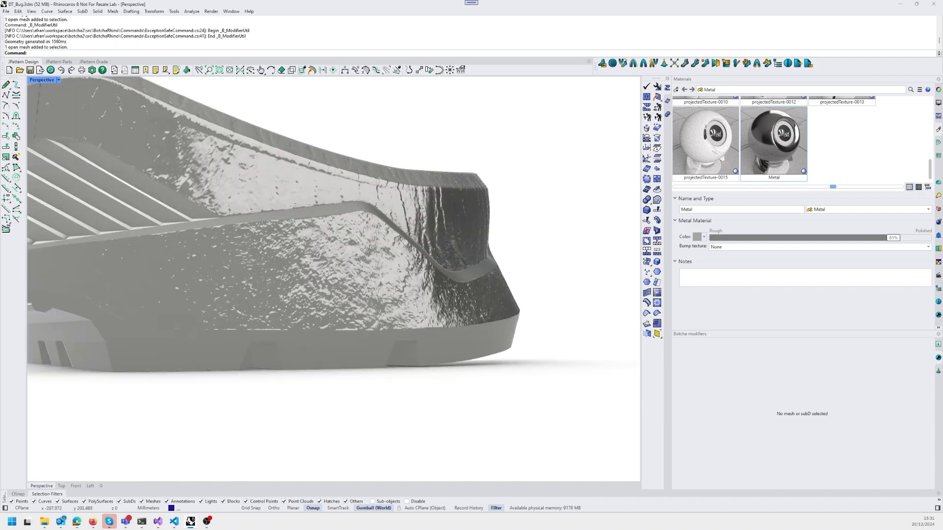
scroll(432, 383, "down", 4)
right_click_drag(418, 344, 418, 324)
left_click(452, 415)
right_click_drag(334, 279, 373, 288)
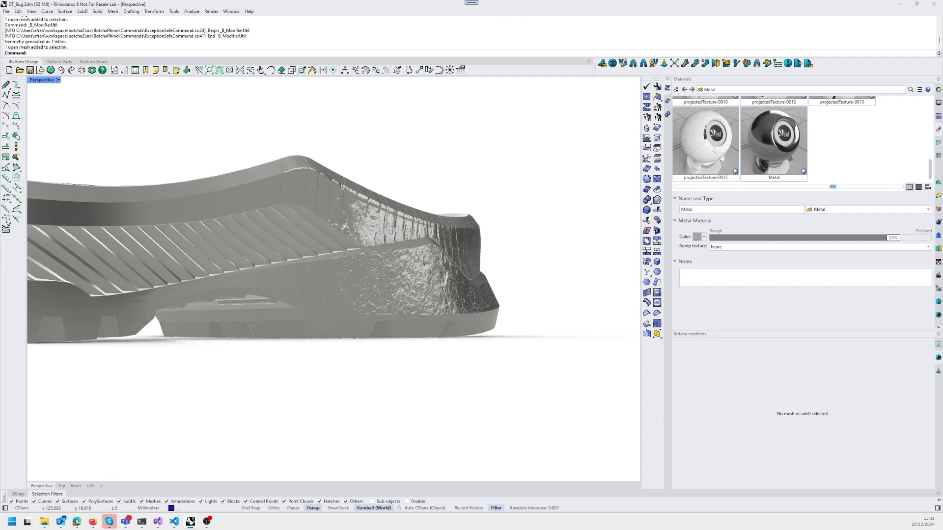
right_click_drag(407, 275, 354, 276)
right_click_drag(246, 216, 304, 211)
scroll(305, 206, "up", 6)
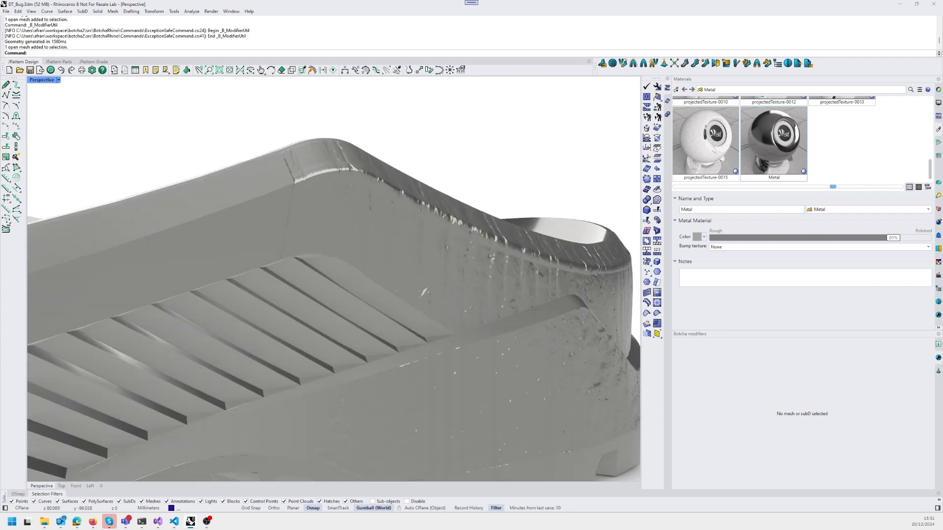
scroll(281, 178, "up", 3)
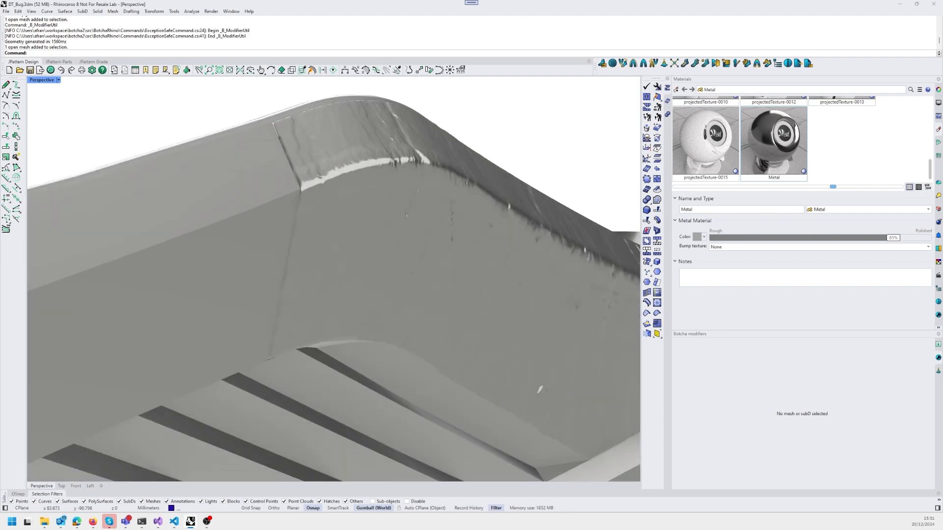
scroll(290, 187, "down", 8)
right_click_drag(315, 206, 260, 221)
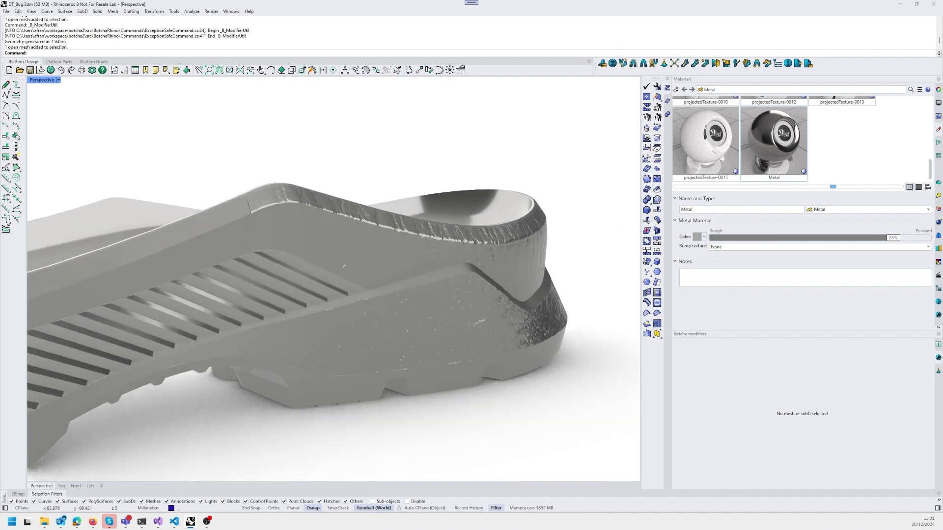
scroll(275, 196, "up", 5)
scroll(249, 194, "up", 5)
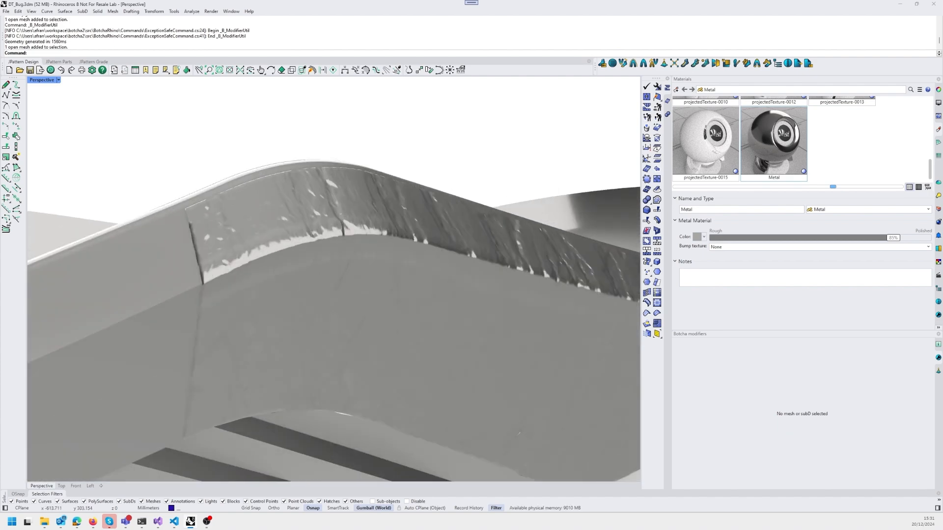
scroll(250, 178, "down", 5)
scroll(246, 197, "down", 5)
mouse_move(295, 211)
right_mouse_down()
mouse_move(241, 228)
mouse_move(294, 226)
right_mouse_up()
scroll(221, 196, "up", 2)
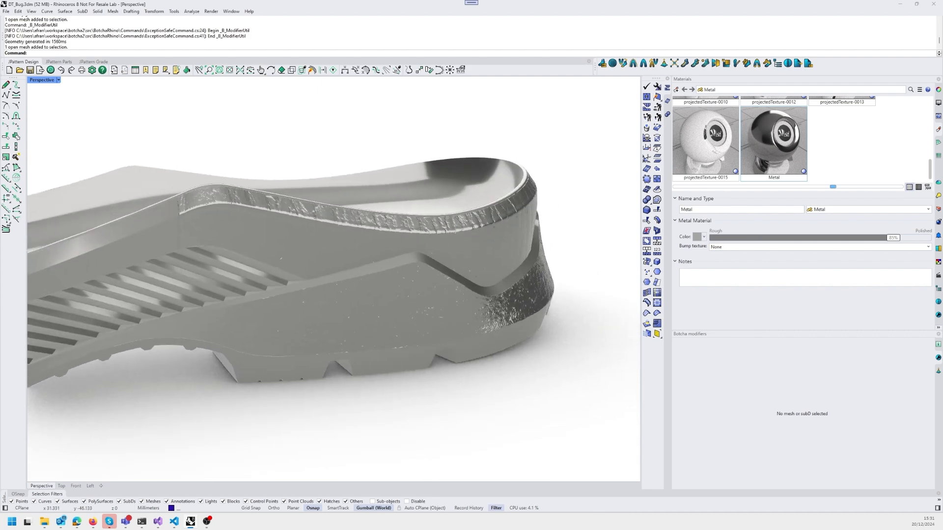
Enable Fade edges at 5.00 on the upper heel wall's sand digital texture and deselect the mesh
scroll(221, 197, "up", 2)
left_click(417, 241)
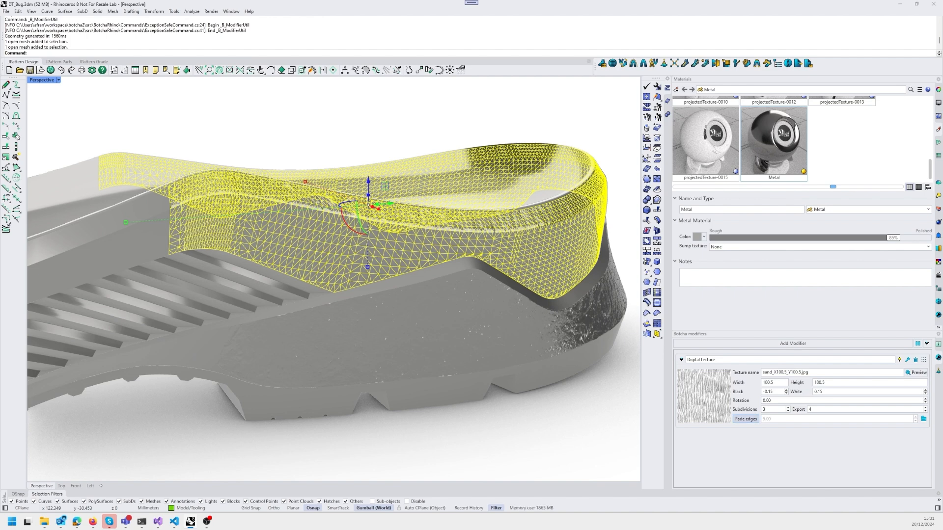
left_click(746, 419)
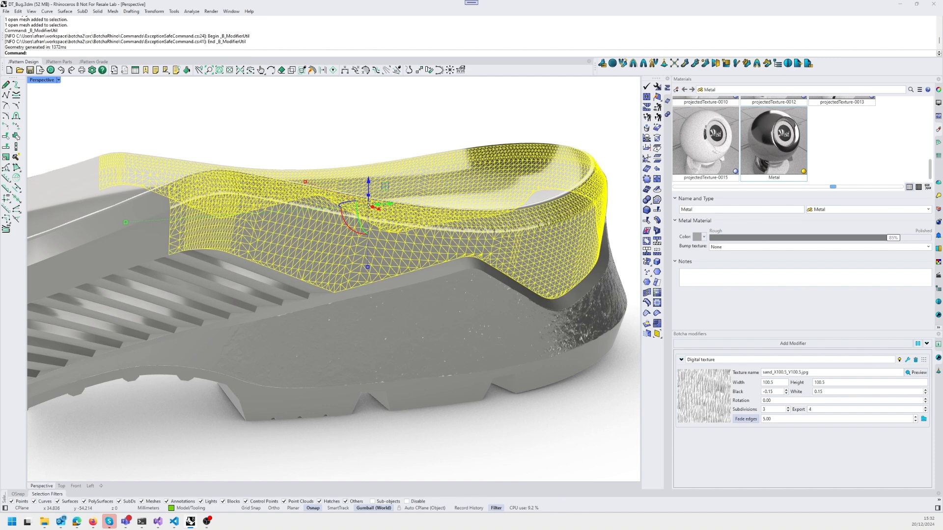
key("Escape")
Examine the faded edges of the sand texture on the upper heel wall from both sides of the sole
right_click_drag(334, 279, 359, 339)
scroll(295, 276, "up", 3)
scroll(294, 276, "down", 5)
right_click_drag(294, 276, 323, 187)
scroll(334, 226, "up", 4)
scroll(304, 236, "up", 2)
scroll(344, 216, "down", 5)
middle_click(323, 187)
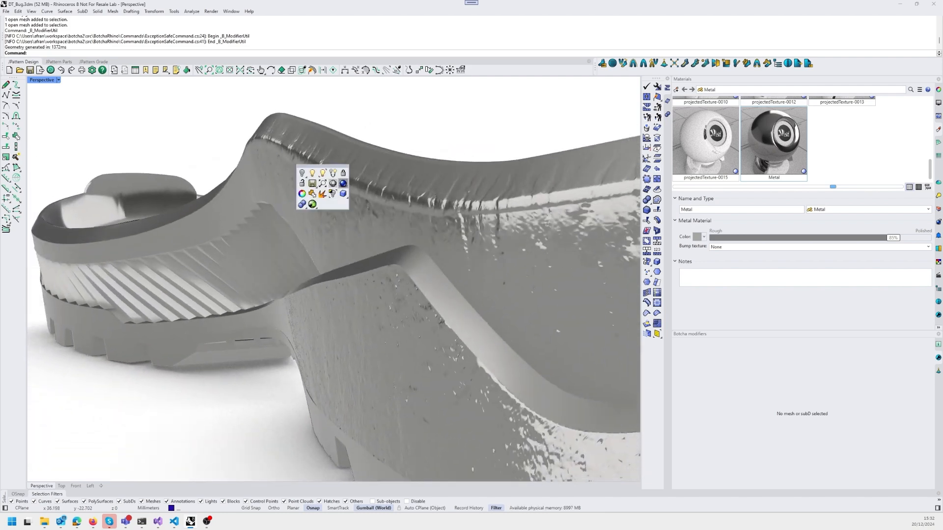
right_click_drag(491, 221, 560, 280)
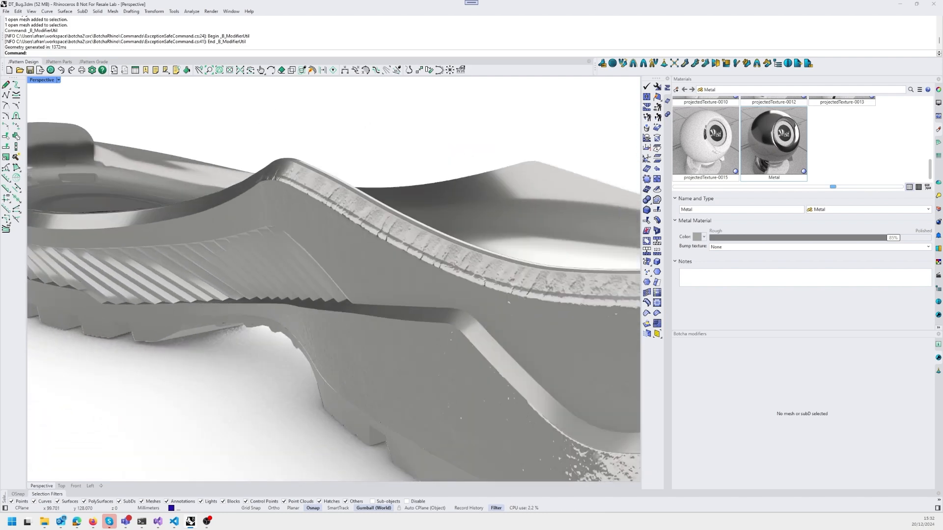
right_click_drag(314, 231, 393, 324)
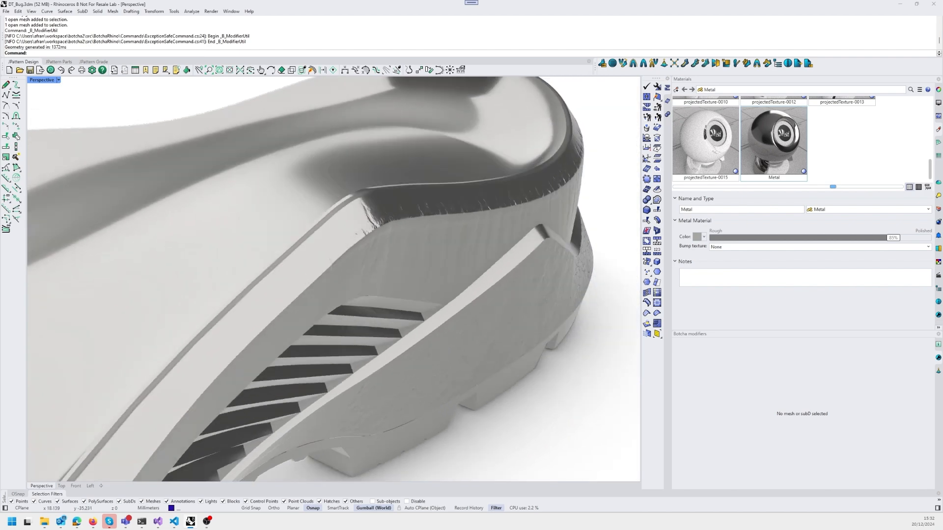
right_click_drag(319, 275, 410, 221)
scroll(410, 221, "up", 5)
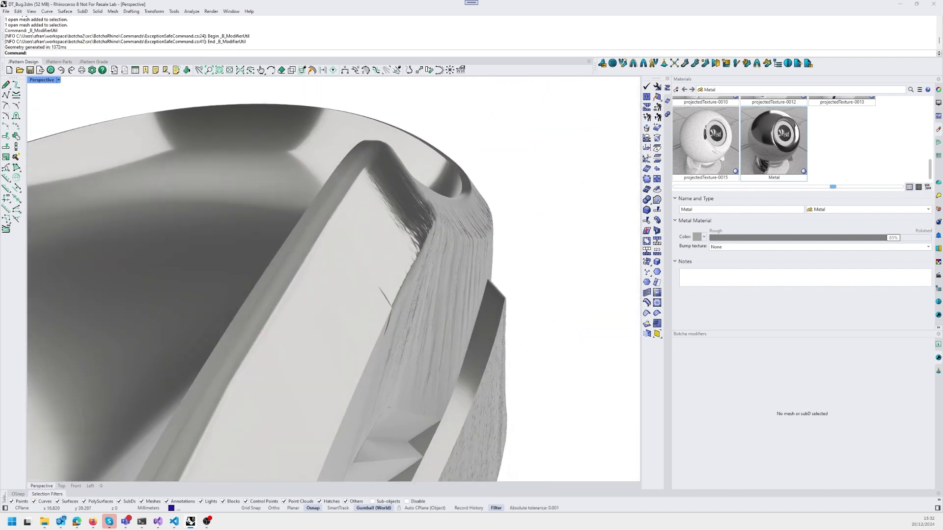
scroll(393, 221, "down", 5)
right_click_drag(344, 255, 506, 204)
right_click_drag(472, 236, 260, 236)
scroll(329, 236, "down", 5)
right_click_drag(373, 235, 216, 250)
right_click_drag(295, 245, 533, 251)
right_click_drag(373, 261, 417, 211)
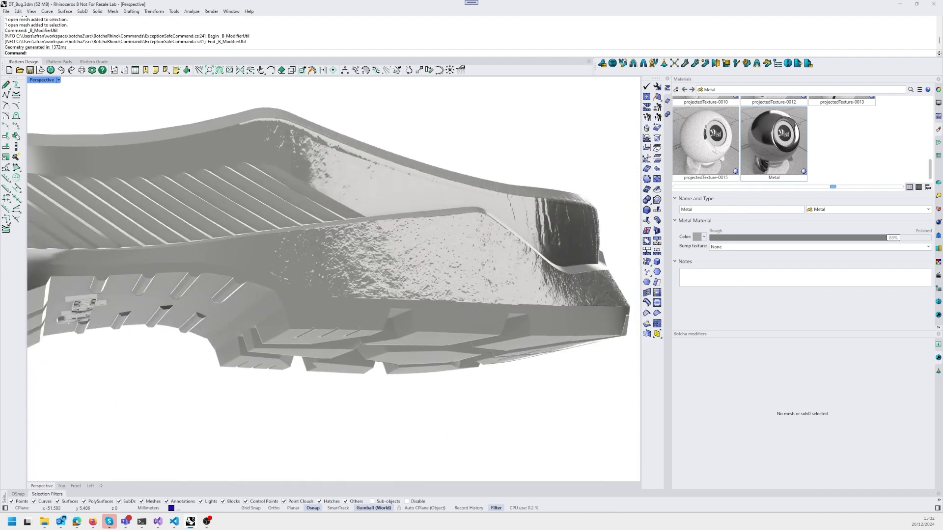
Enable Fade edges at 5.00 on the lower heel wall's noise2 digital texture and deselect the mesh
scroll(393, 245, "down", 3)
right_click_drag(393, 245, 374, 270)
left_click(378, 280)
left_click(746, 419)
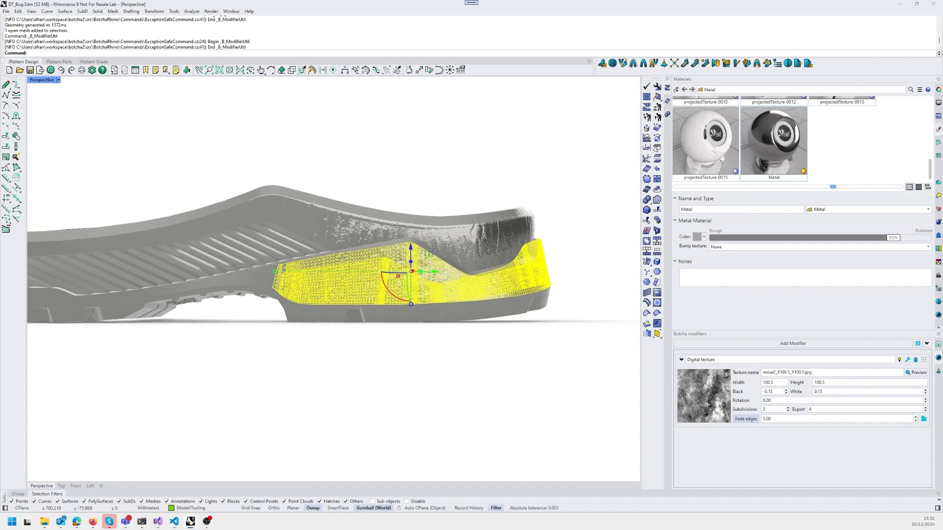
scroll(363, 182, "up", 5)
key("Escape")
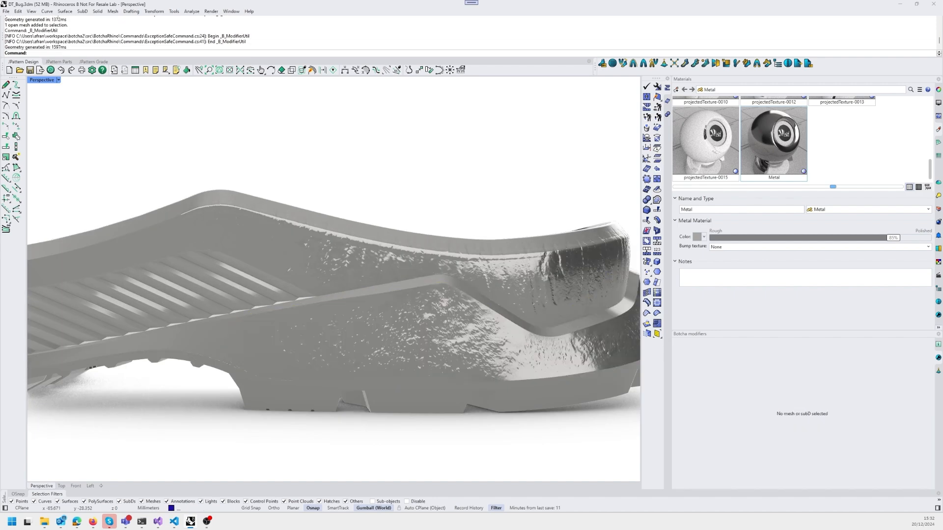
Examine the faded edges of the noise2 texture on the lower heel wall around the heel, with and without its mesh selected
right_click_drag(363, 182, 241, 179)
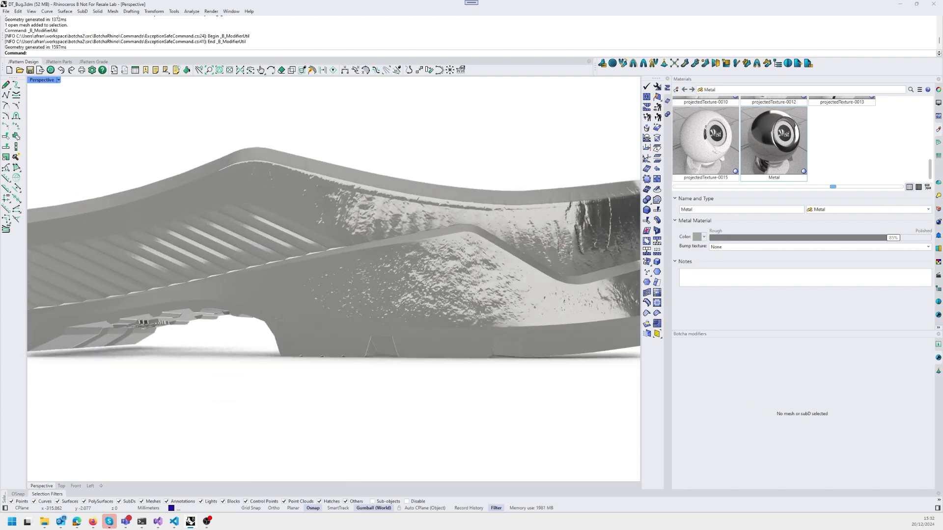
mouse_move(491, 221)
right_mouse_down("shift")
mouse_move(240, 221)
mouse_move(223, 236)
mouse_move(486, 234)
right_mouse_up("shift")
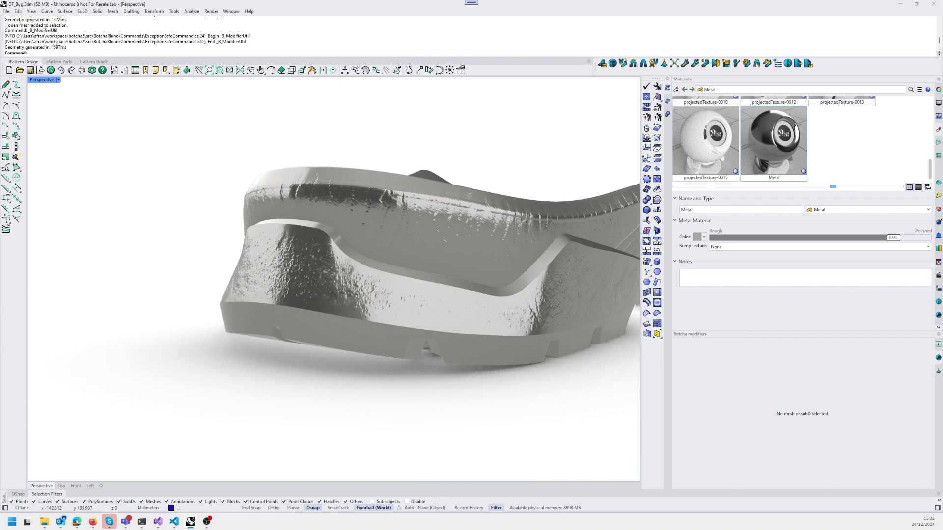
left_click(471, 307)
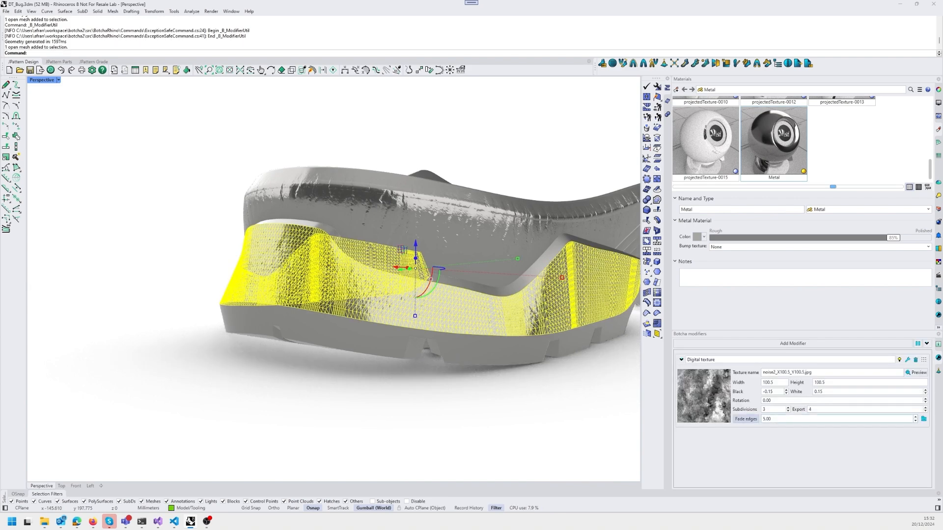
key("Escape")
right_click_drag(295, 295, 471, 292)
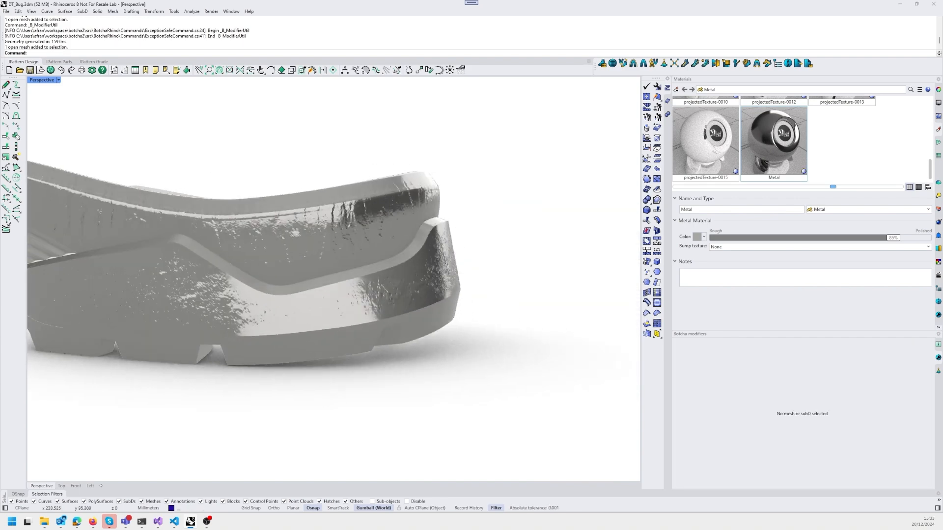
right_click_drag(295, 246, 496, 265, "shift")
scroll(487, 314, "down", 1)
right_click_drag(344, 246, 363, 246)
scroll(388, 305, "down", 2)
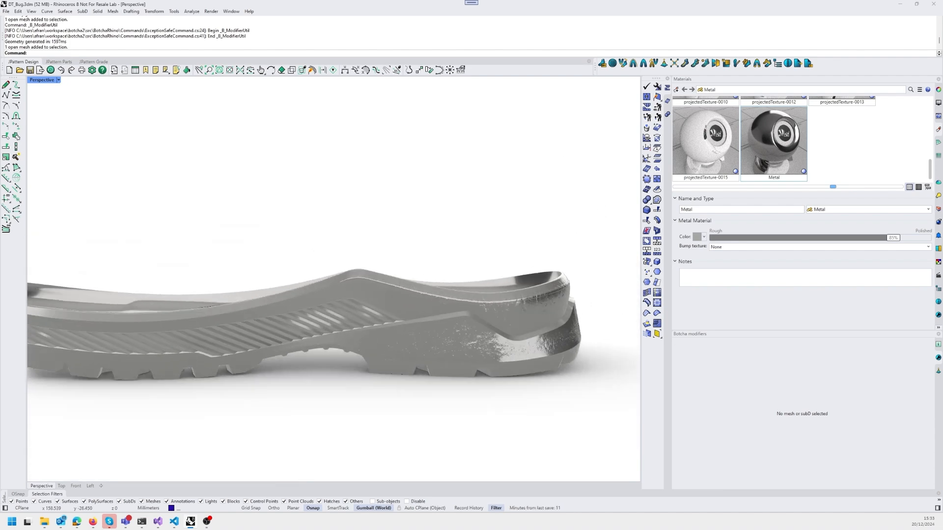
right_click_drag(364, 295, 352, 264, "shift")
scroll(343, 295, "up", 6)
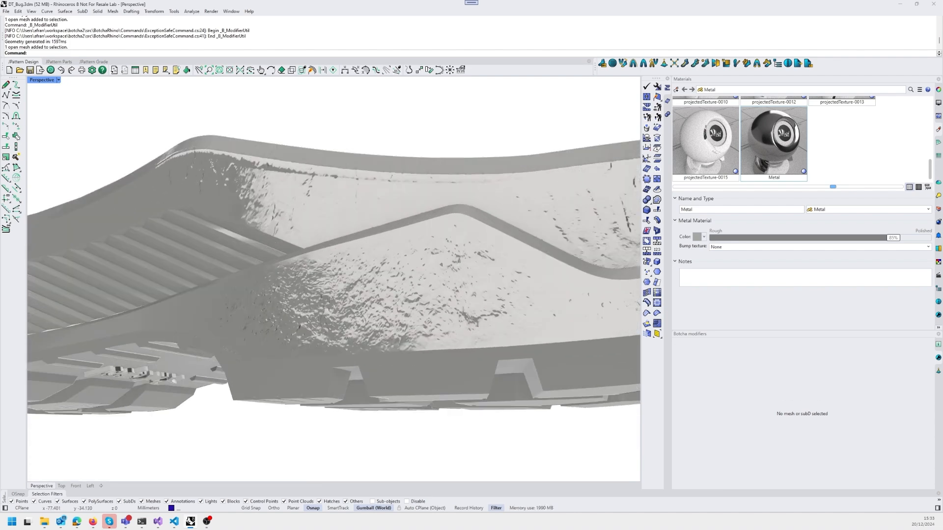
left_click(282, 316)
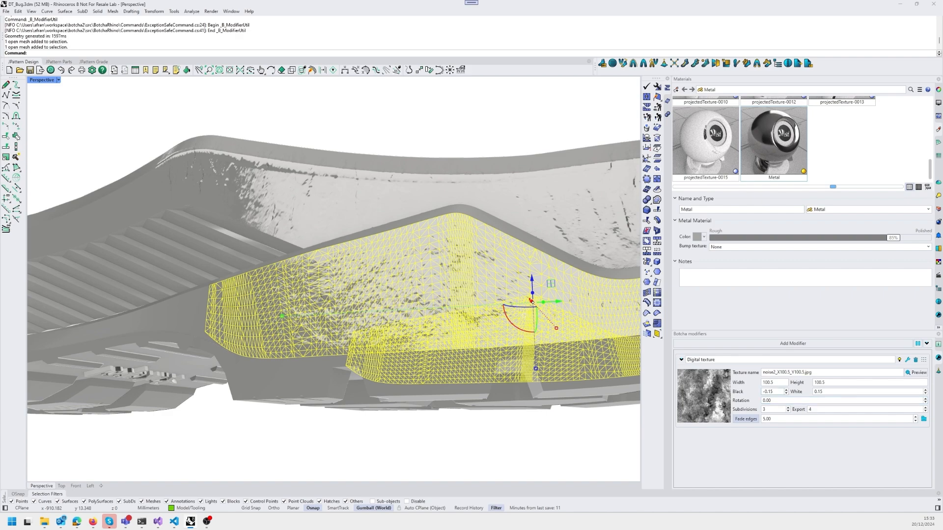
right_click_drag(472, 304, 442, 285)
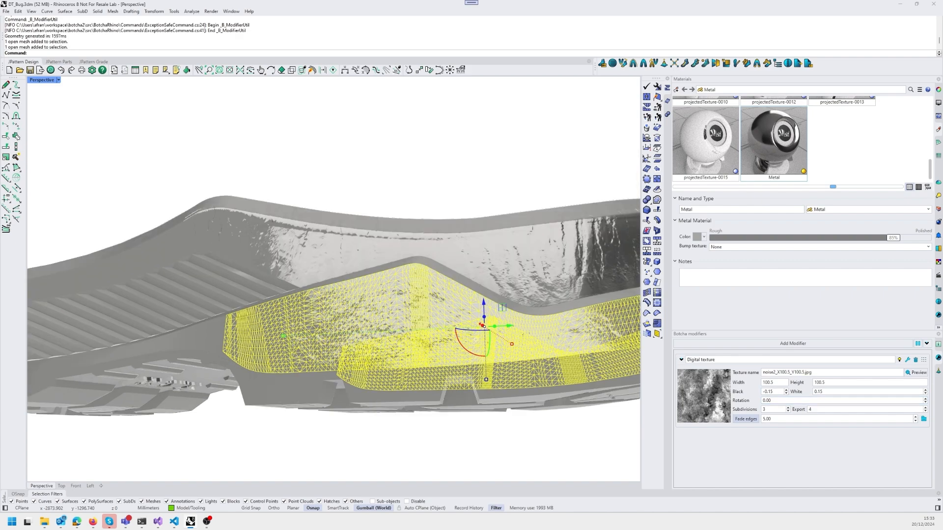
scroll(319, 344, "down", 3)
right_click_drag(344, 304, 378, 343)
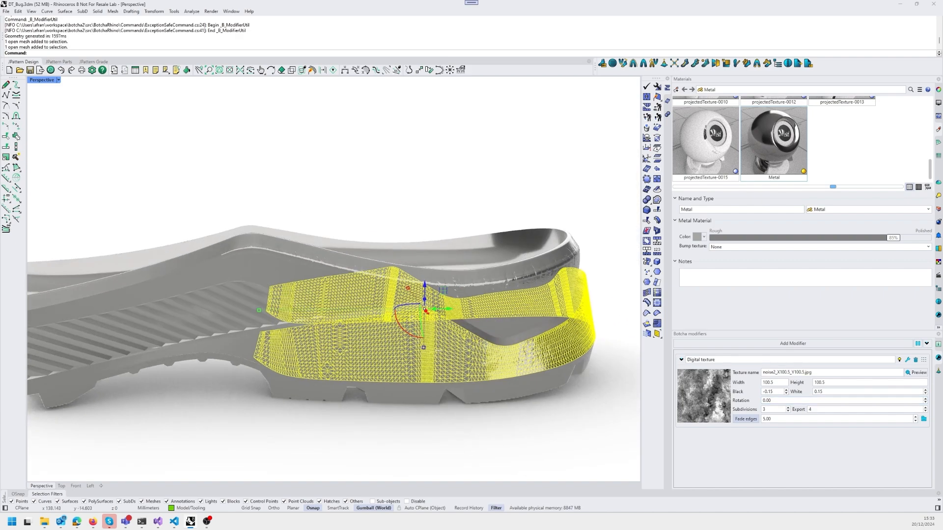
key("Escape")
right_click_drag(344, 315, 386, 295)
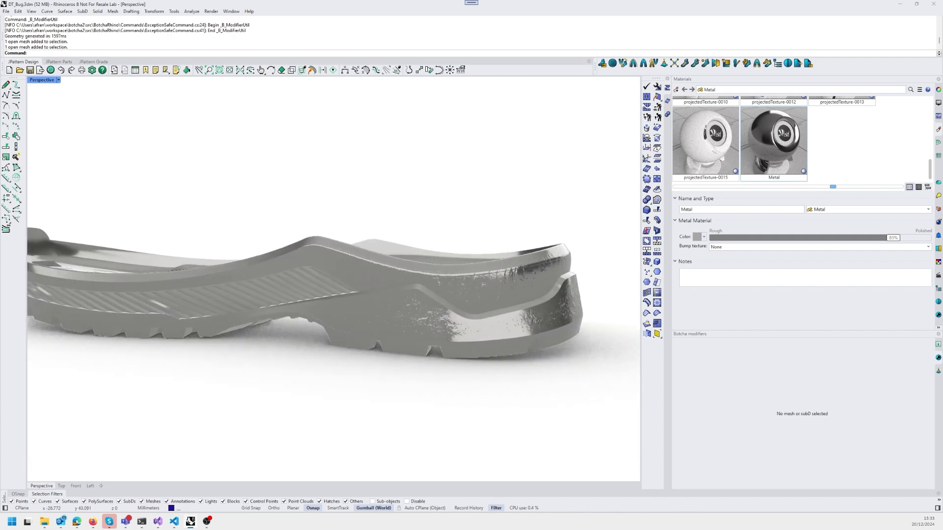
scroll(474, 297, "up", 3)
scroll(420, 303, "down", 3)
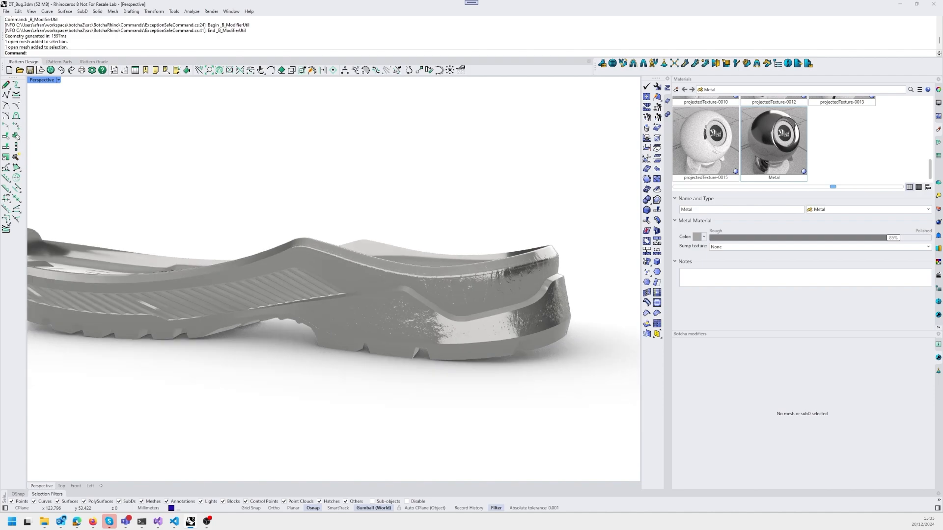
Select all surfaces, polysurfaces and meshes of the shoe sole
scroll(571, 336, "down", 4)
left_click_drag(84, 215, 606, 383)
right_click_drag(374, 314, 401, 295)
scroll(407, 296, "up", 4)
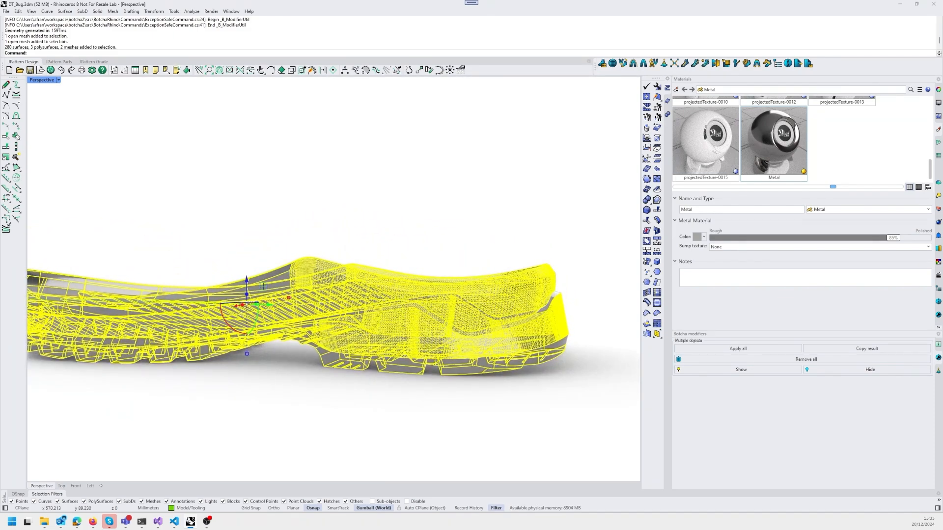
right_click_drag(344, 373, 383, 358)
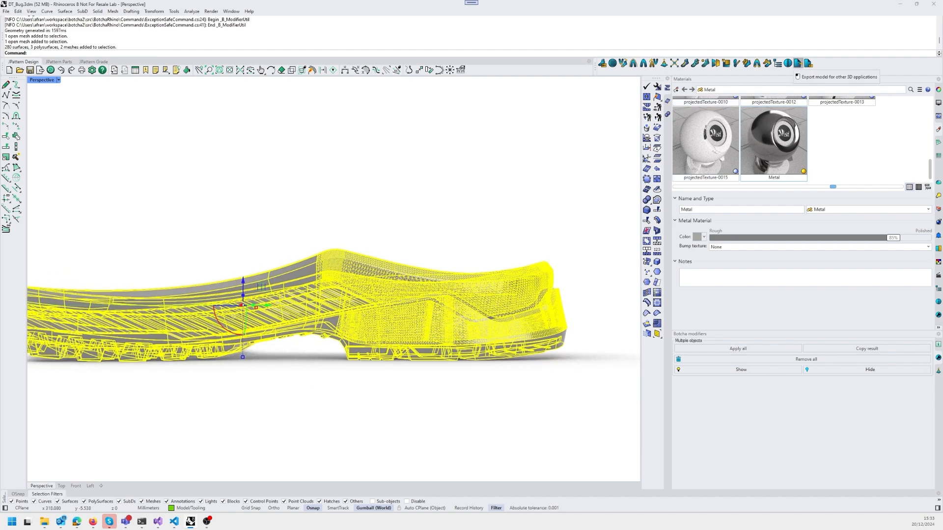
Start exporting the selected model for other 3D applications and set the output format to GLB binary file (*.glb)
left_click(798, 63)
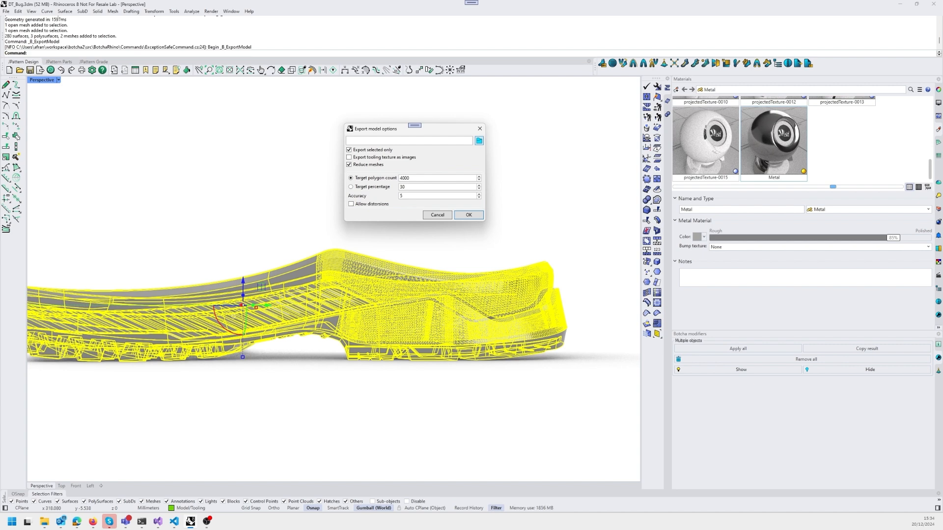
key("Return")
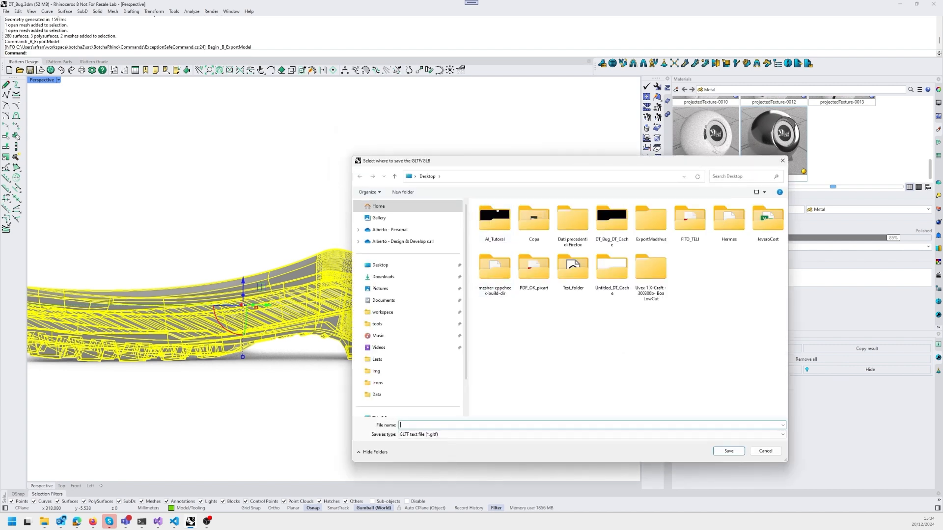
left_click(591, 435)
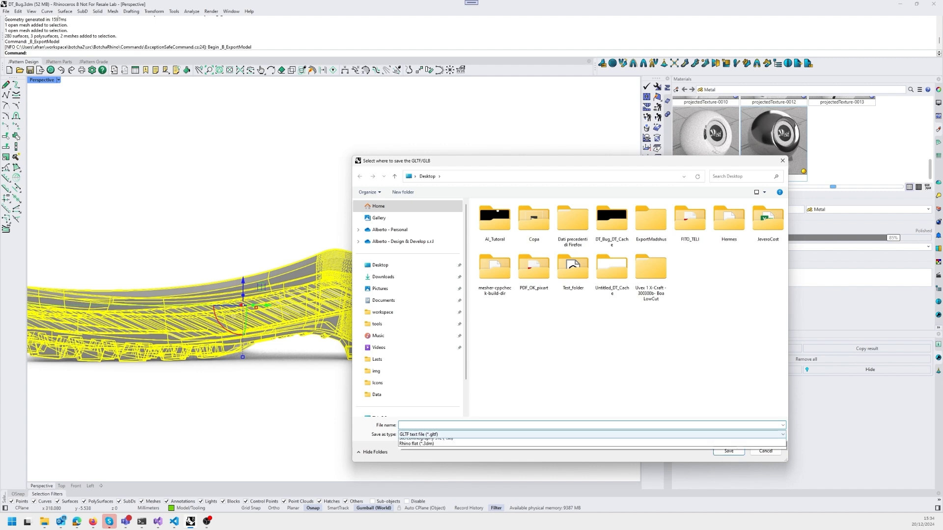
left_click(592, 447)
Name the export file Outsole and set it to save on the Desktop
left_click(591, 426)
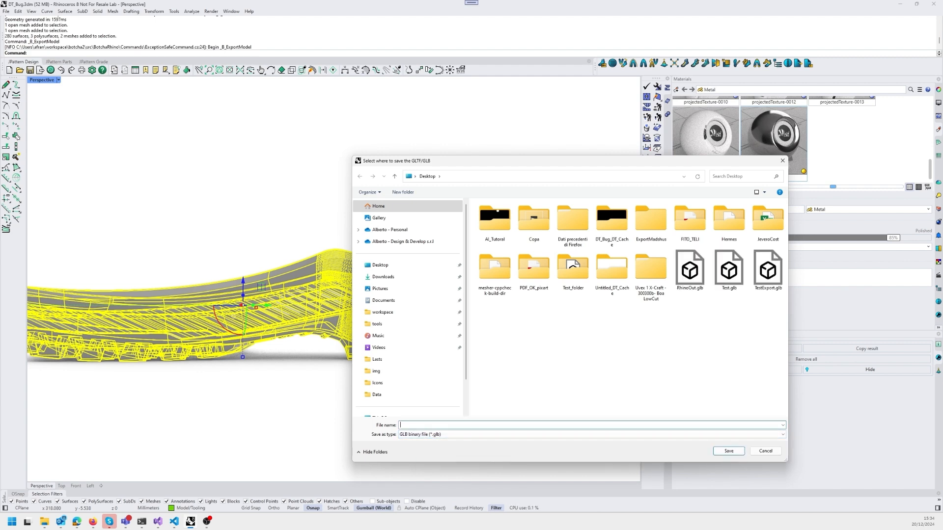
type("OUtsole")
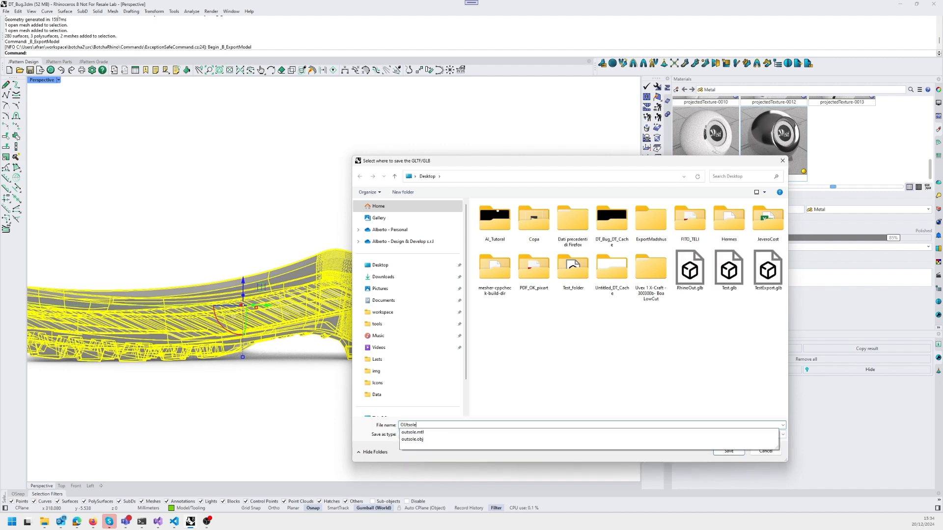
key("BackSpace")
key("BackSpace")
key("BackSpace")
key("BackSpace")
type("utso")
left_click(628, 373)
left_click(729, 451)
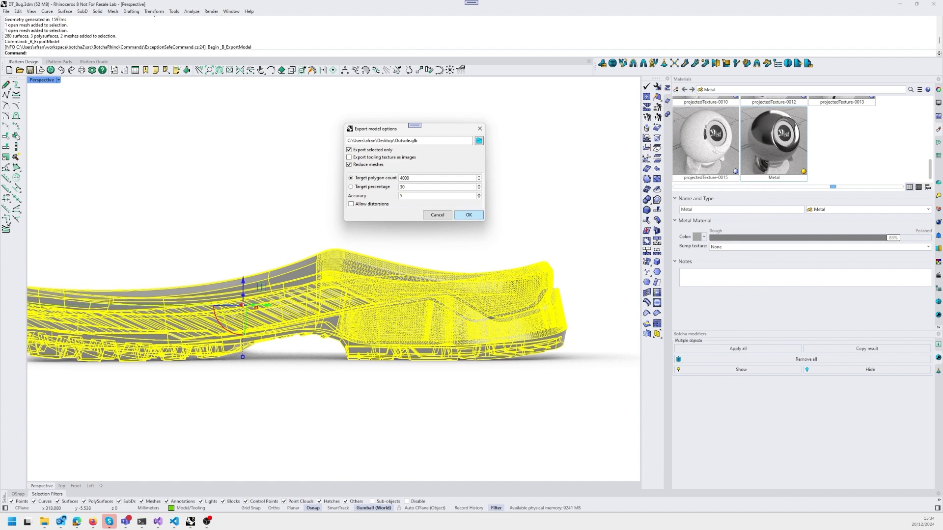
Run the export of the selected sole to Outsole.glb with the current mesh reduction options, and clear the selection
key("Return")
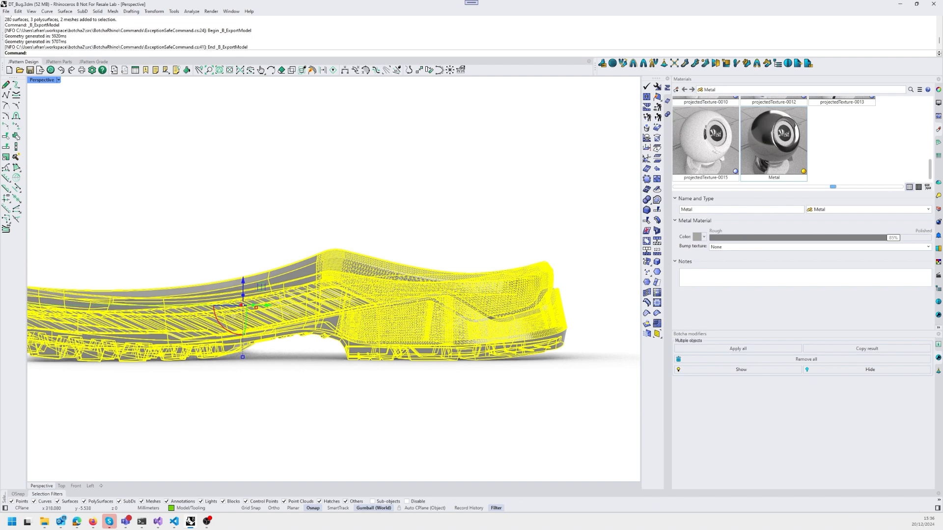
right_click_drag(366, 368, 417, 432)
key("Escape")
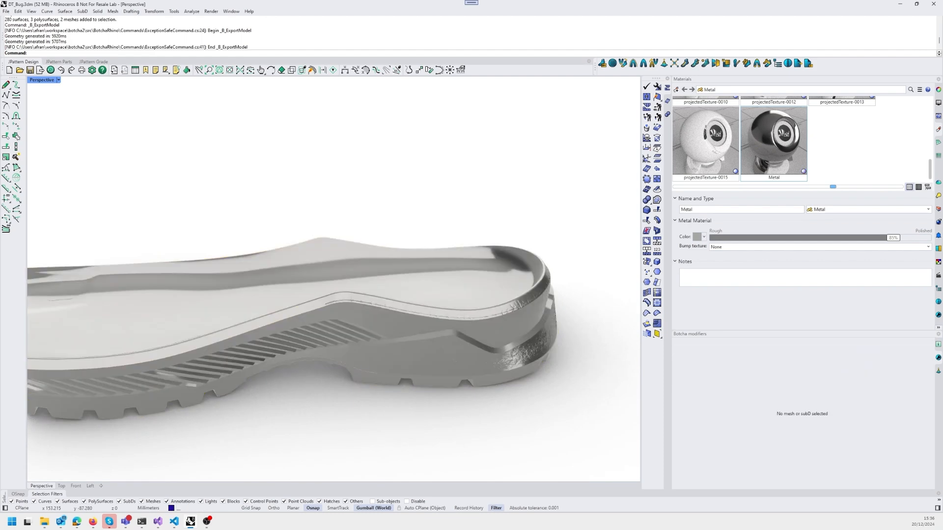
Switch to the Desktop folder in File Explorer and open the exported Outsole.glb in 3D Viewer
mouse_move(44, 521)
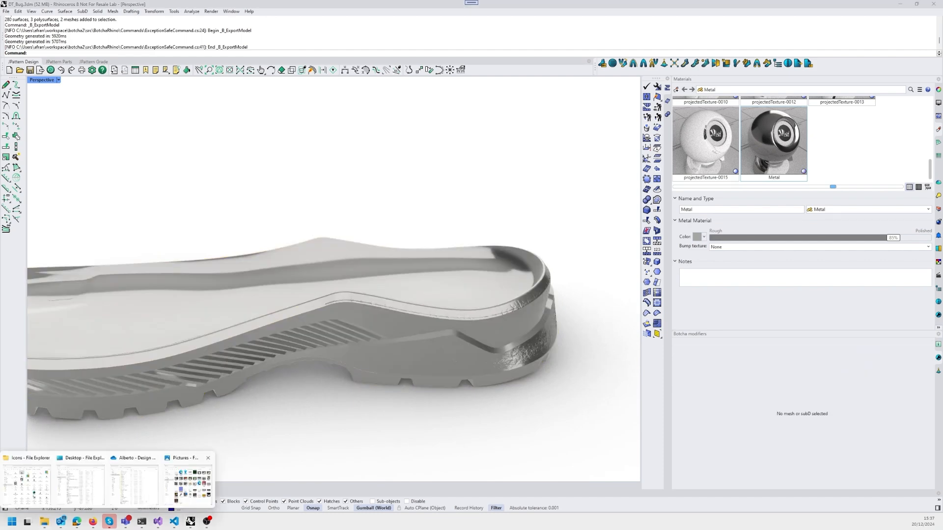
left_click(79, 484)
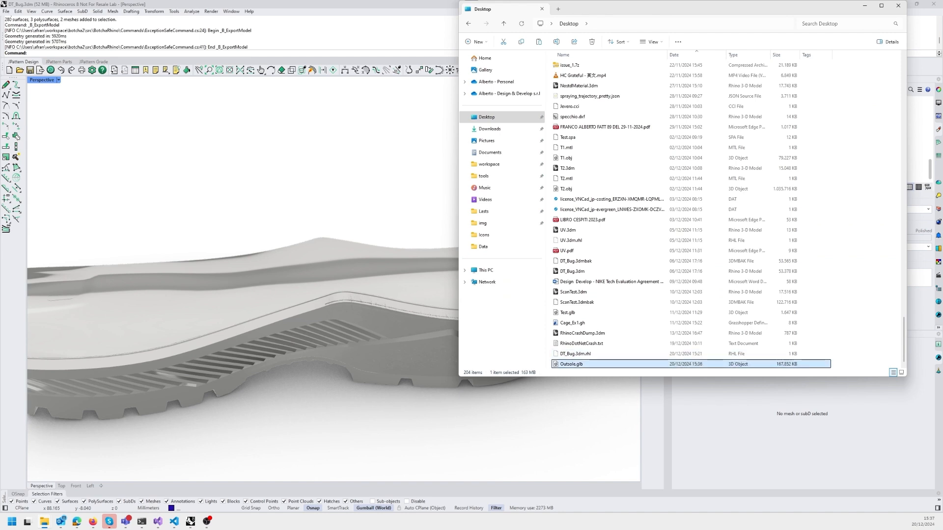
key("Return")
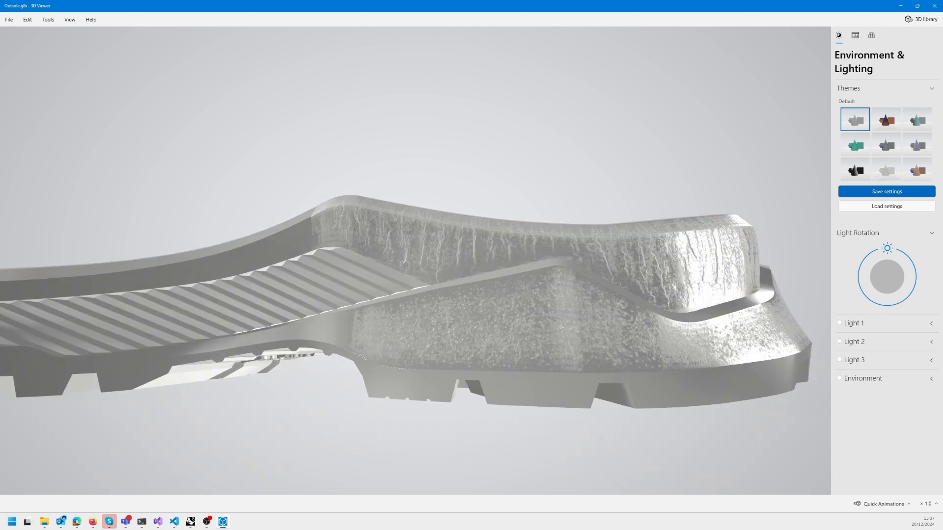
Display the exported sole's triangle wireframe and examine the mesh density on the heel walls
left_click(855, 35)
left_click(863, 114)
mouse_move(634, 314)
left_mouse_down()
mouse_move(412, 184)
mouse_move(496, 299)
mouse_move(415, 254)
left_mouse_up()
scroll(476, 285, "up", 5)
scroll(476, 286, "down", 6)
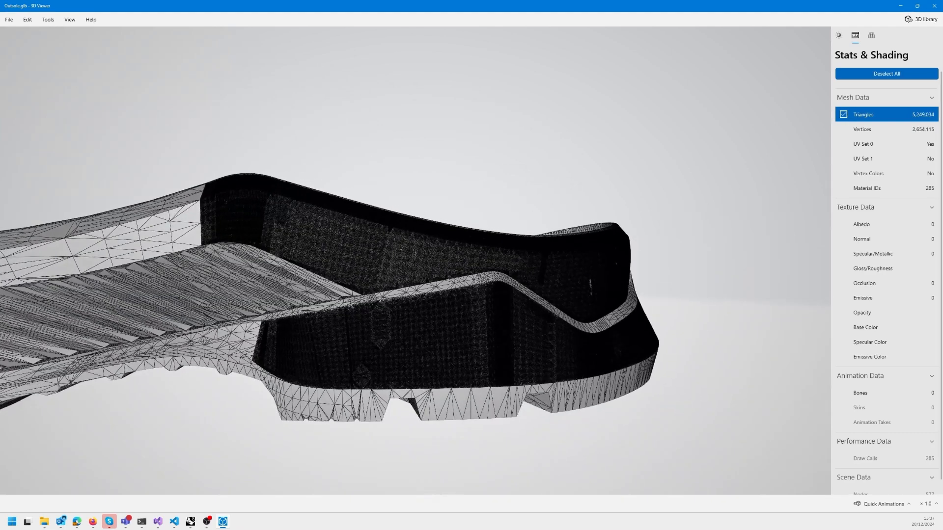
Return the sole to its shaded display and examine the textures around both sides of the heel
left_click(839, 35)
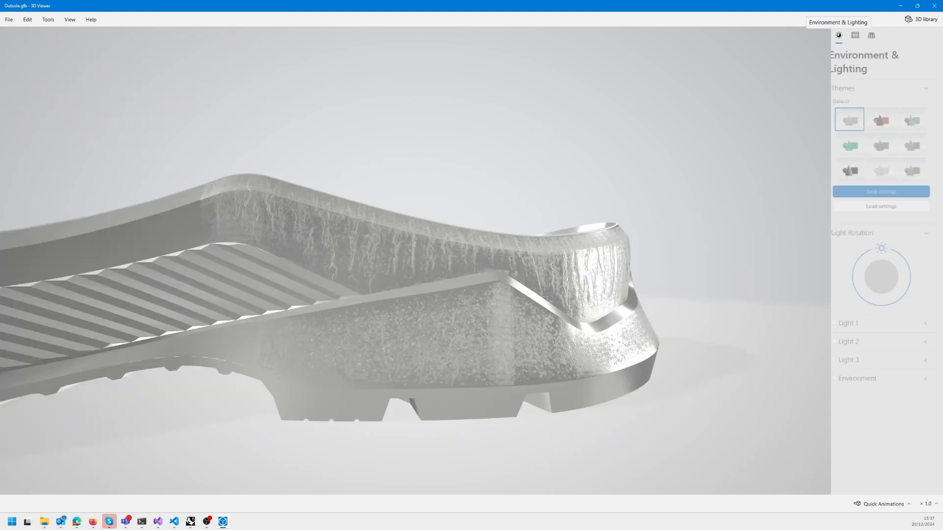
left_click_drag(471, 285, 353, 289)
scroll(354, 290, "up", 5)
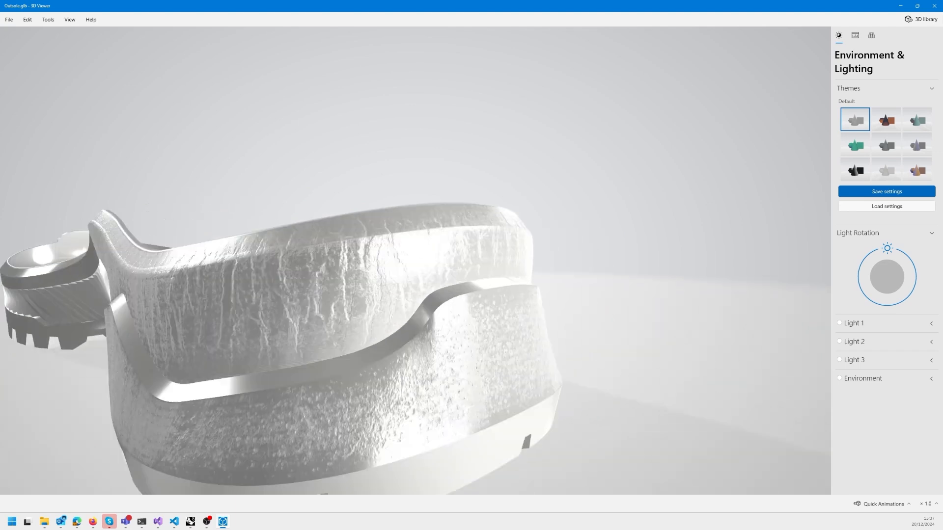
scroll(354, 290, "down", 4)
mouse_move(423, 290)
left_mouse_down()
mouse_move(177, 282)
mouse_move(148, 268)
left_mouse_up()
scroll(416, 285, "down", 3)
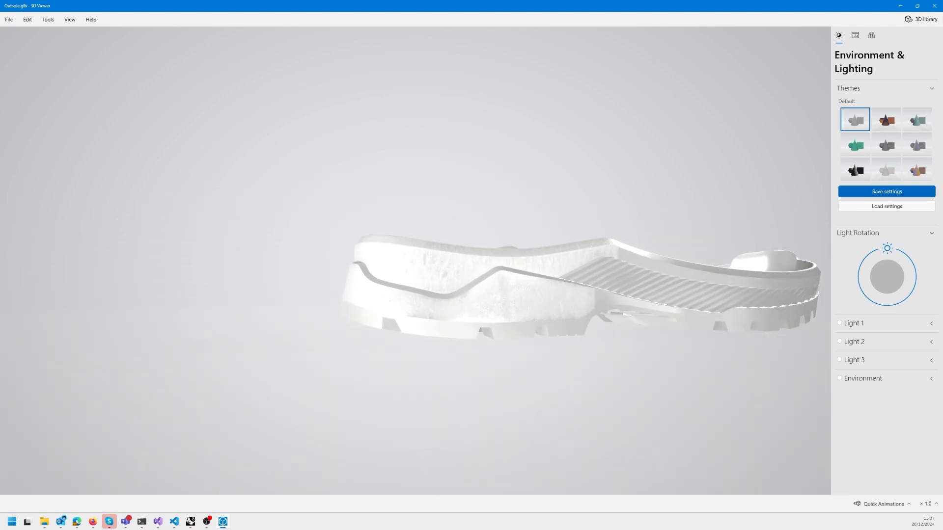
scroll(416, 285, "up", 4)
left_click_drag(415, 285, 418, 267)
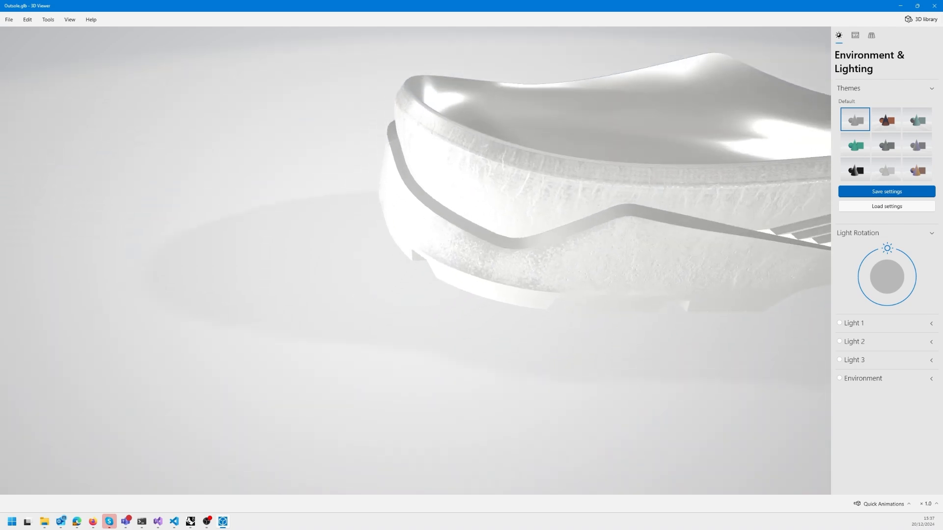
Apply the orange and dark blue lighting theme, rotate the light to 47°, and view the sole lengthwise
left_click(886, 120)
mouse_move(871, 300)
left_mouse_down()
mouse_move(858, 273)
mouse_move(869, 254)
mouse_move(859, 279)
mouse_move(881, 305)
mouse_move(861, 287)
mouse_move(867, 257)
left_mouse_up()
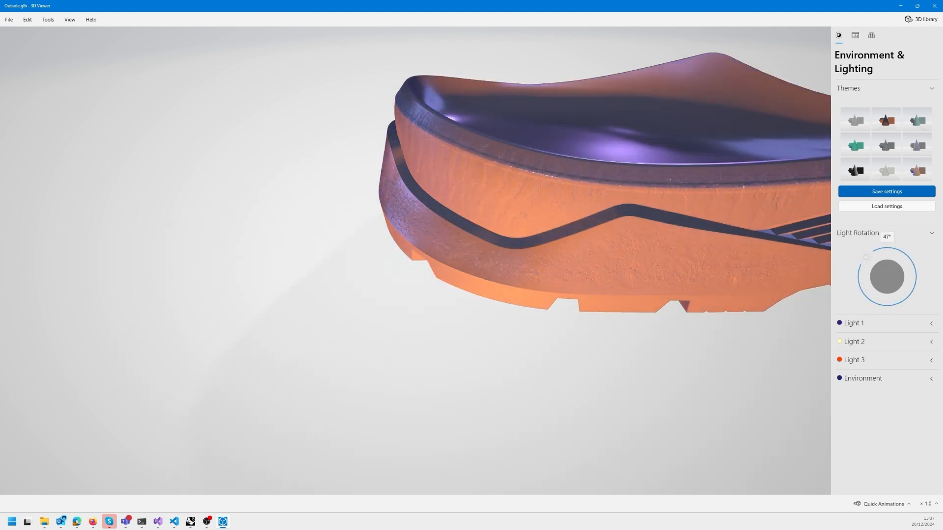
right_click_drag(614, 196, 283, 282)
left_click_drag(282, 281, 442, 253)
scroll(442, 253, "down", 3)
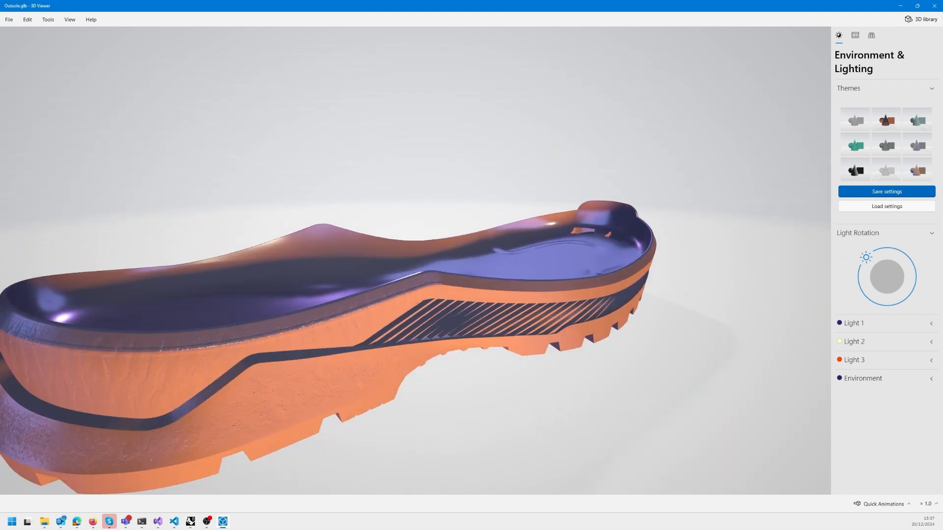
Switch back to Rhino and check the upper heel wall's digital texture settings, leaving its mesh deselected
left_click(191, 521)
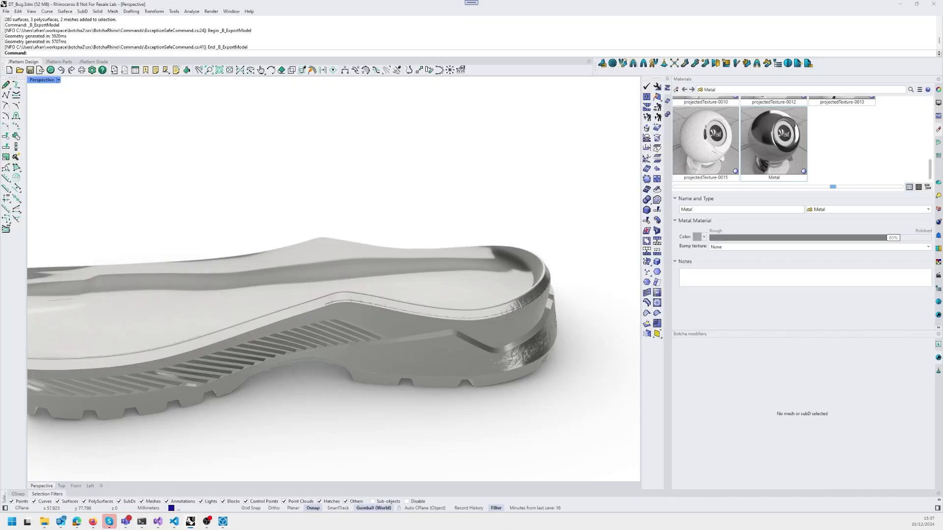
left_click(501, 319)
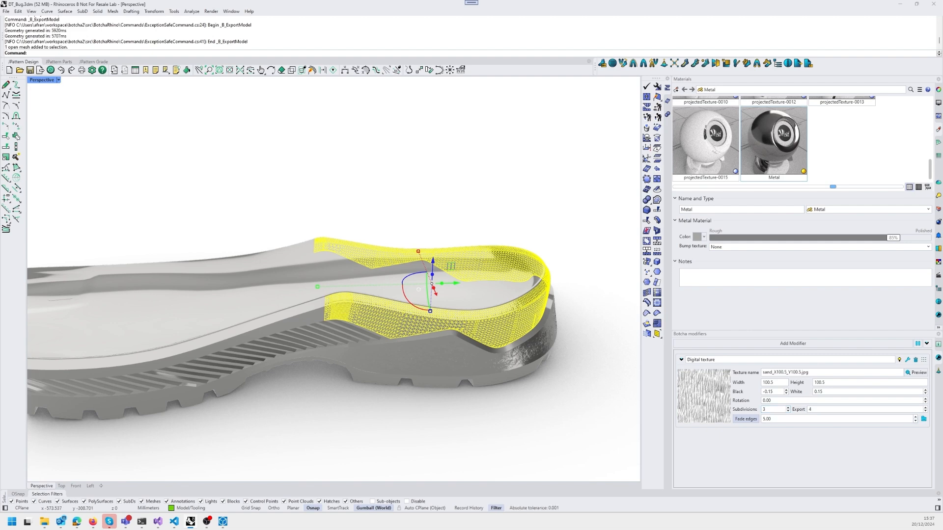
key("Escape")
Check the digital textures' Fade pixel size in the Botcha Options of the Rhino options, and close them unchanged
type("Options")
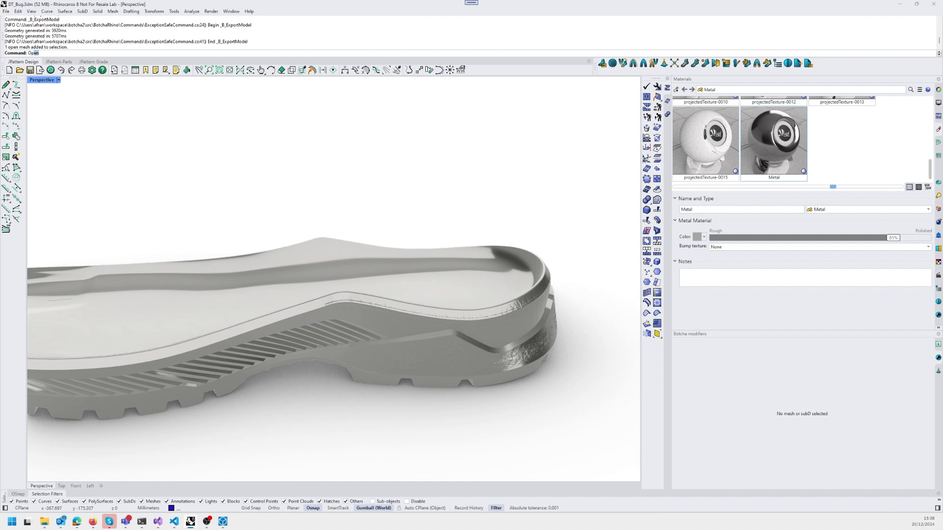
key("Return")
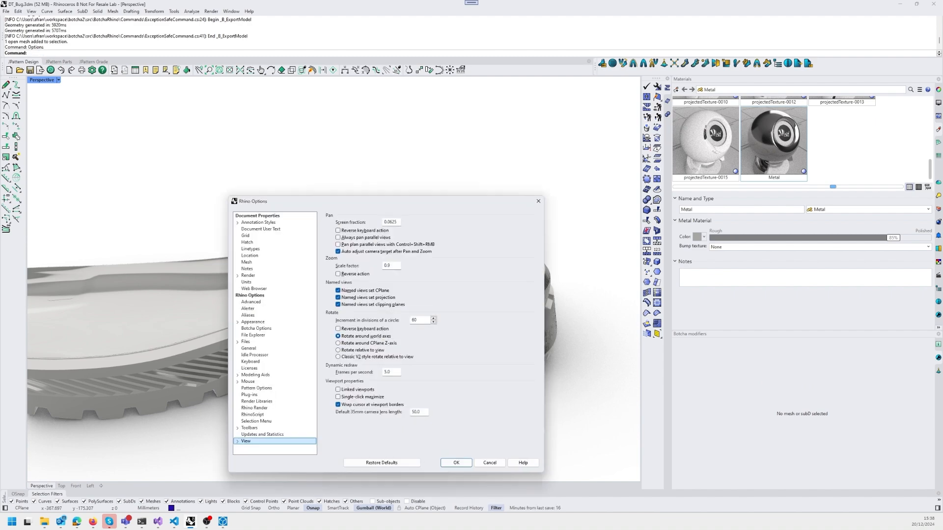
left_click(256, 328)
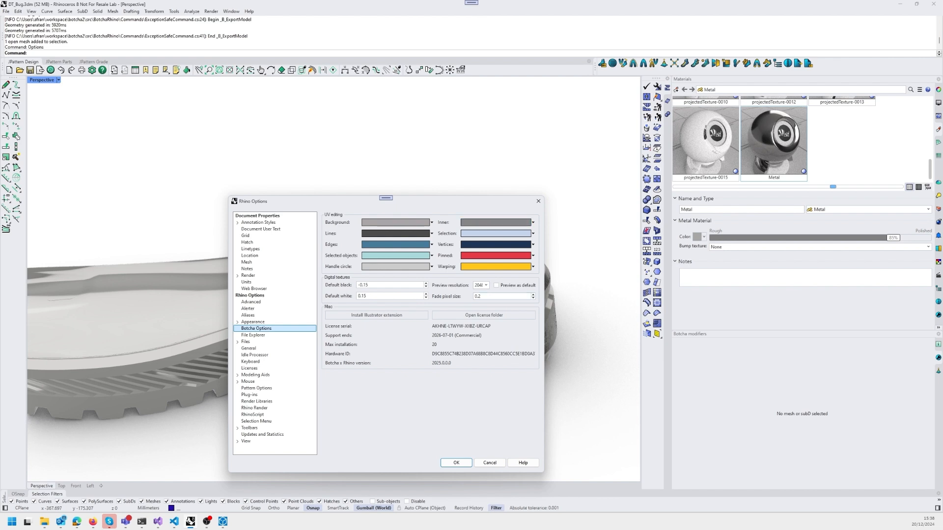
double_click(479, 296)
left_click(483, 297)
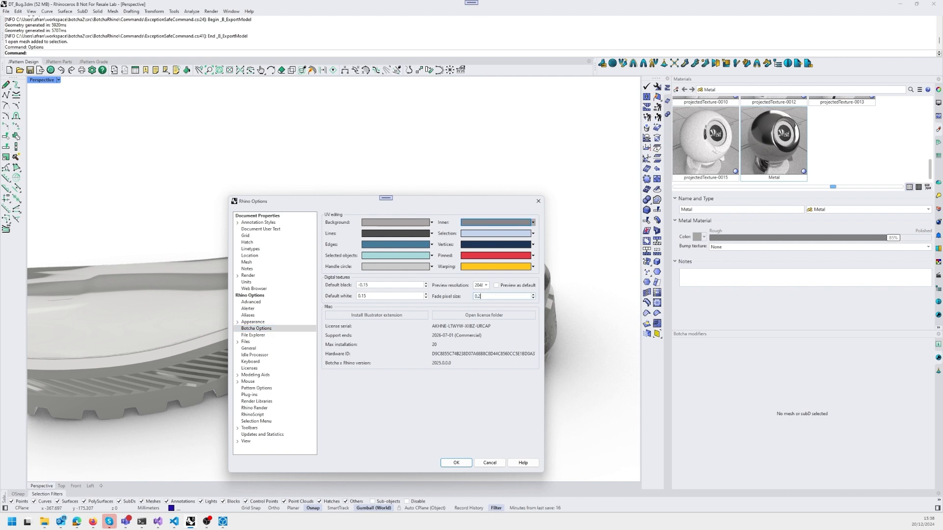
left_click(539, 201)
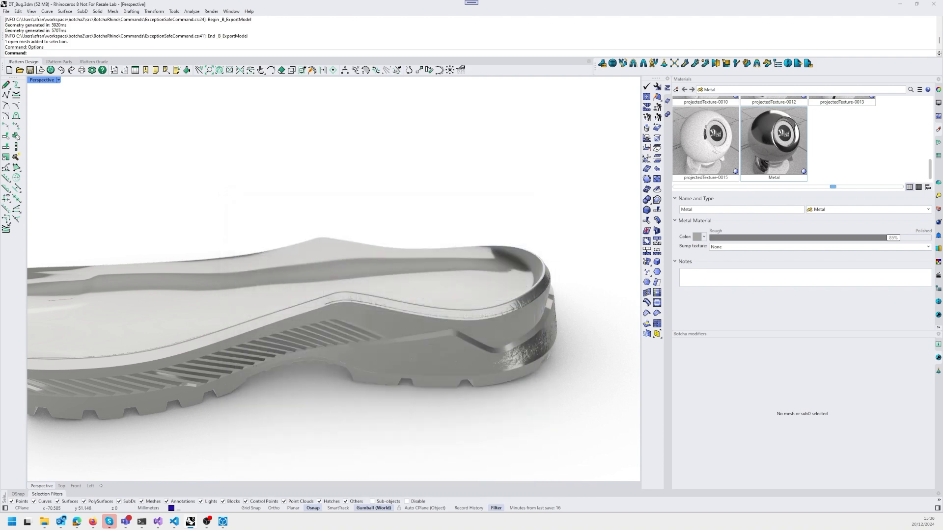
Examine the faded textures on both heel walls up close, and check the lower wall's digital texture settings
right_click_drag(354, 294, 246, 253)
scroll(567, 240, "up", 2)
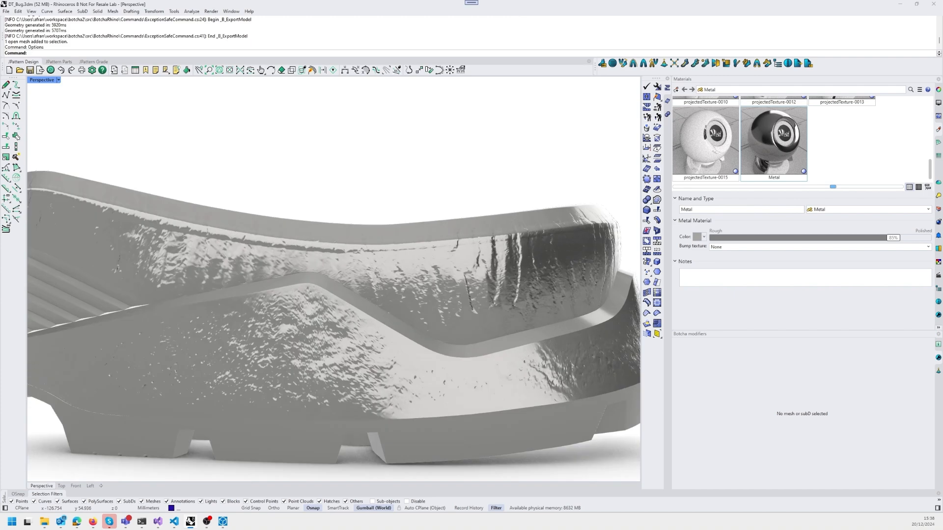
scroll(567, 241, "up", 3)
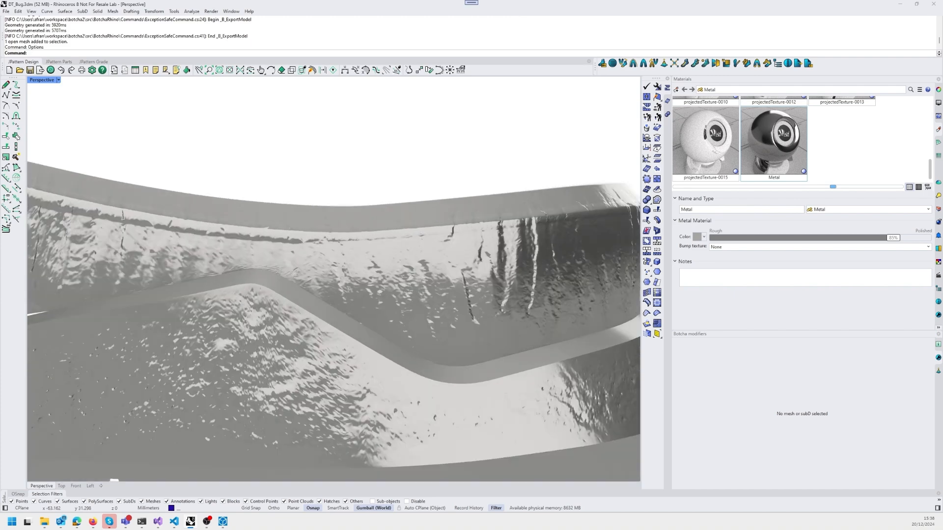
scroll(567, 241, "down", 4)
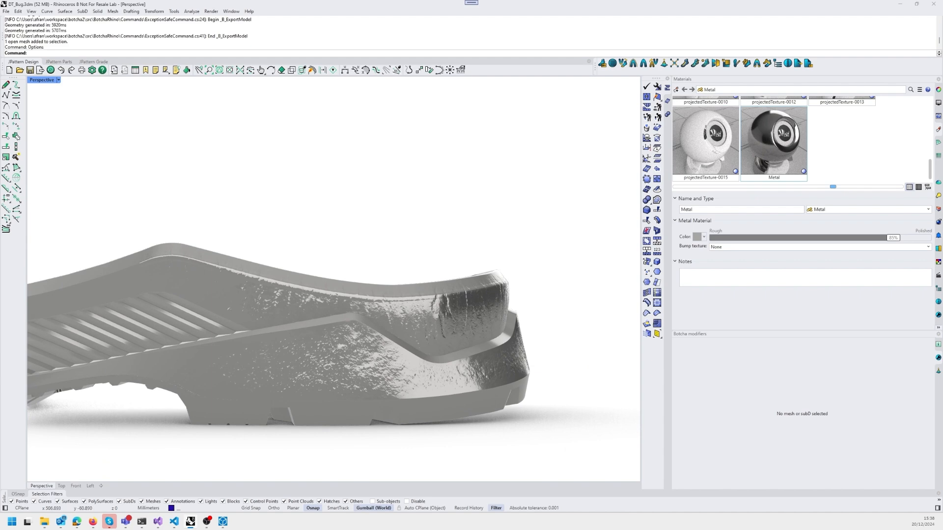
left_click(383, 364)
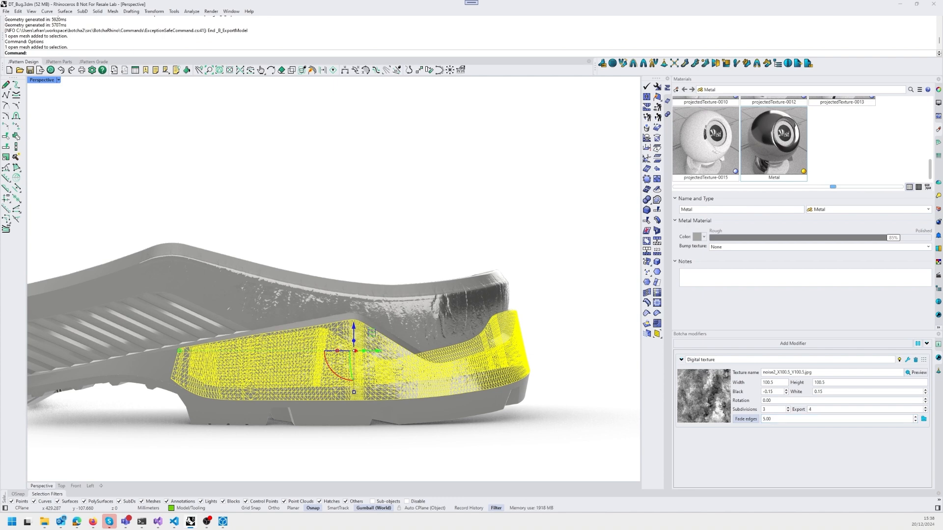
right_click_drag(363, 305, 427, 339)
key("Escape")
scroll(388, 316, "up", 2)
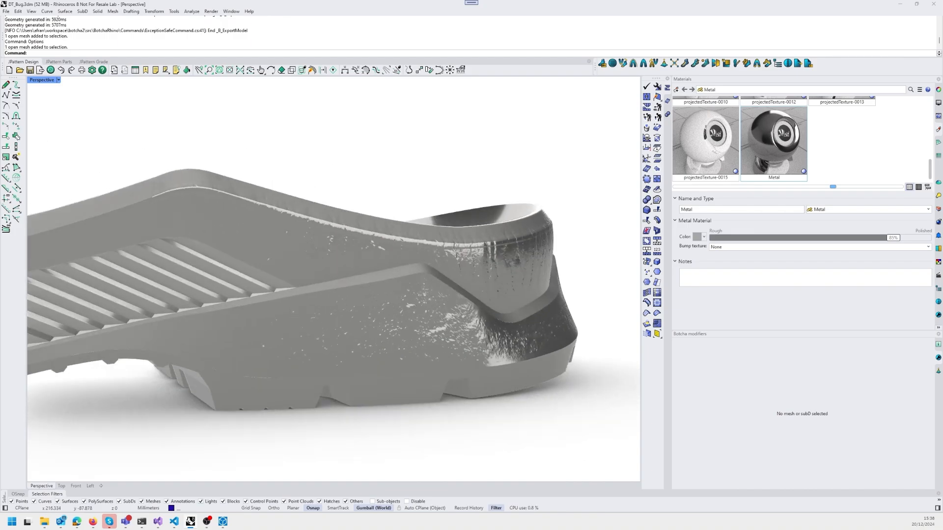
Switch to 3D Viewer and examine the exported textures on the heel walls from the side and above
left_click(223, 522)
left_click_drag(373, 315, 530, 292)
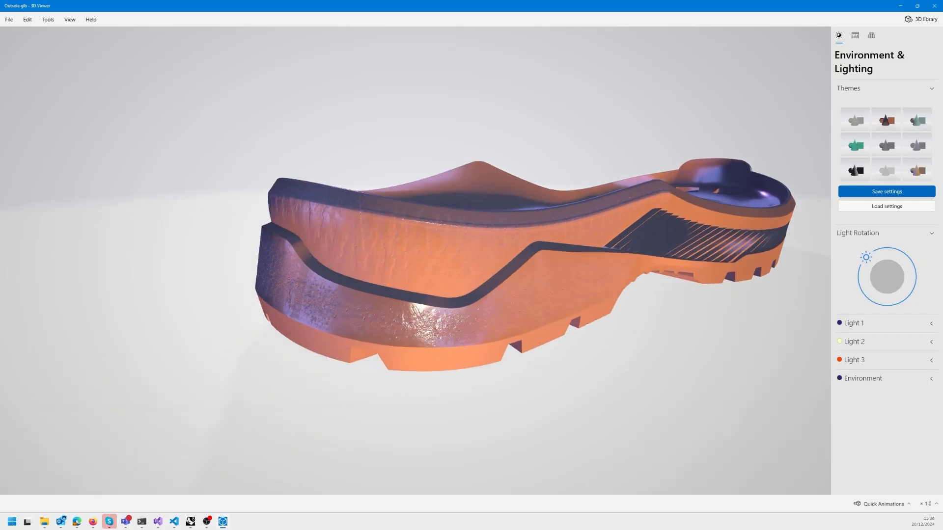
scroll(522, 277, "up", 2)
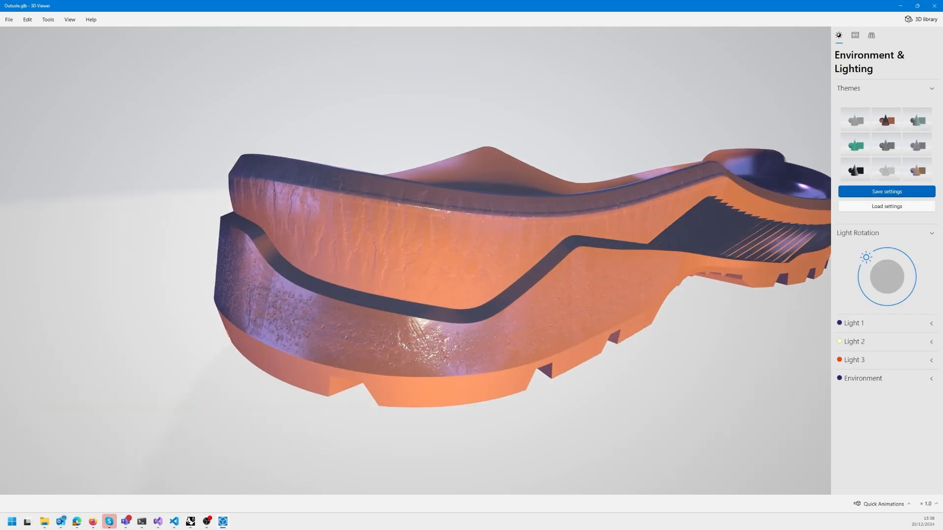
scroll(495, 290, "up", 2)
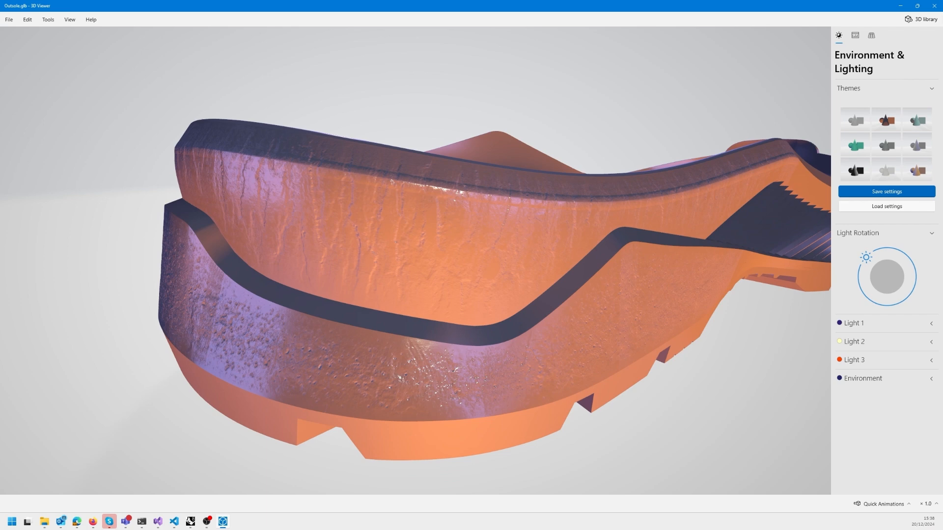
left_click_drag(565, 285, 417, 383)
right_click_drag(418, 295, 560, 379)
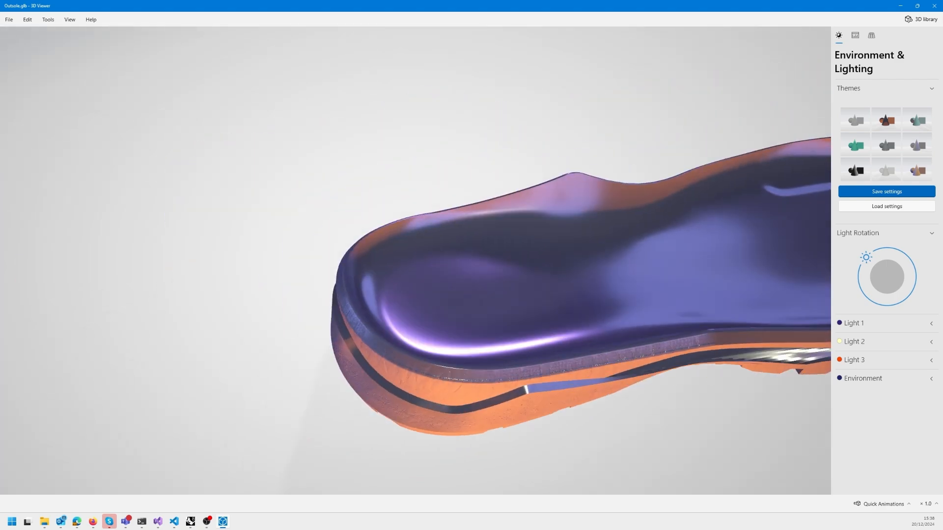
left_click_drag(560, 378, 565, 221)
scroll(579, 266, "up", 4)
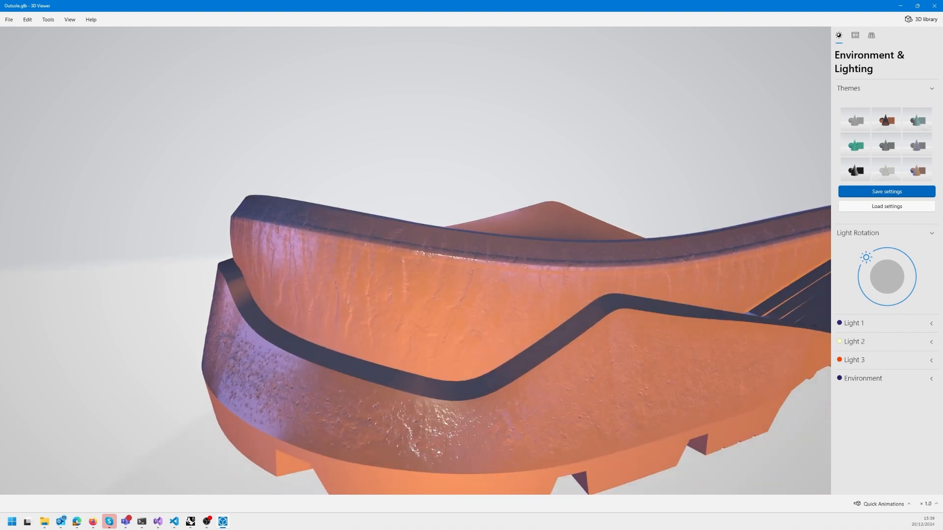
Compare the heel's triangle wireframe with its shaded display, and examine the whole exported sole from the side
left_click(855, 35)
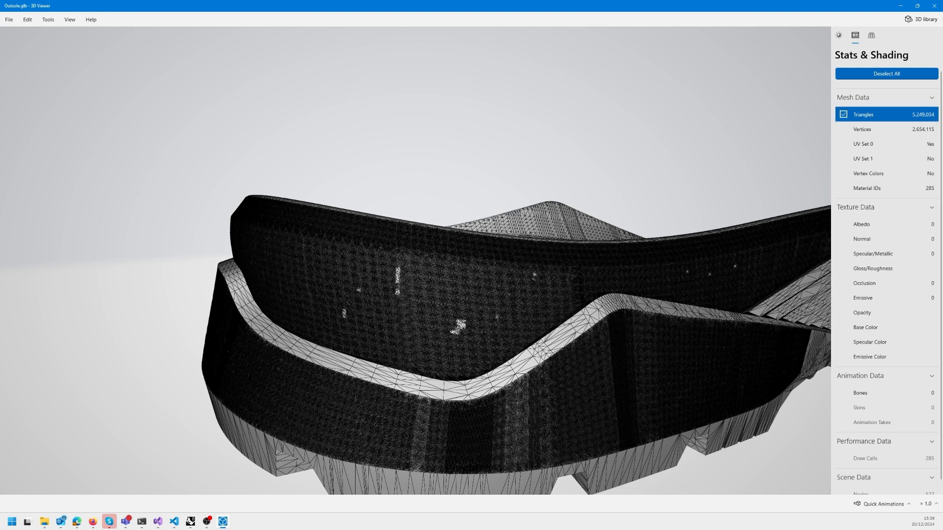
left_click(839, 35)
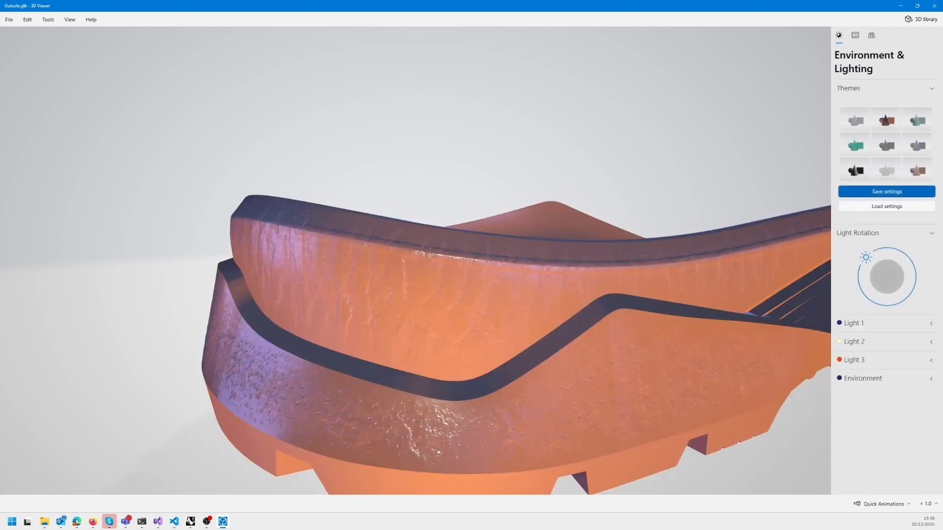
left_click_drag(442, 275, 415, 264)
scroll(416, 265, "down", 5)
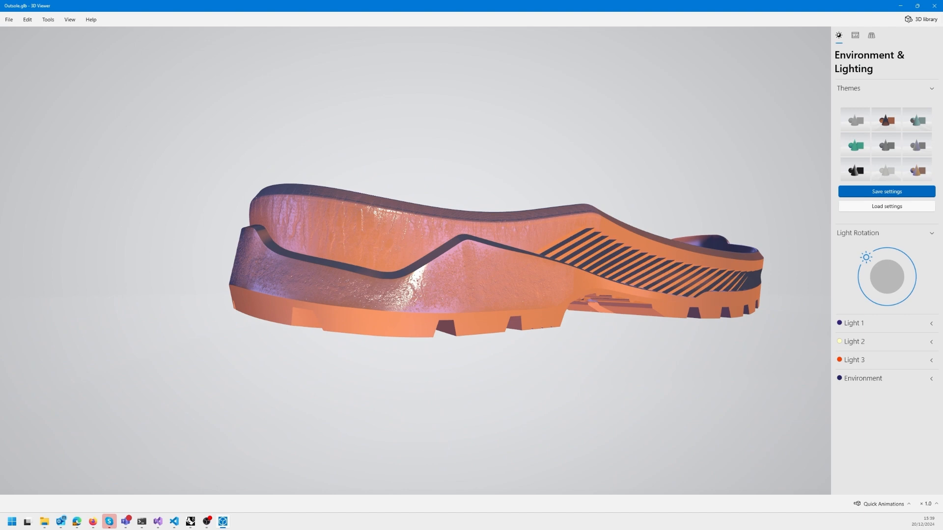
right_click_drag(423, 265, 448, 285)
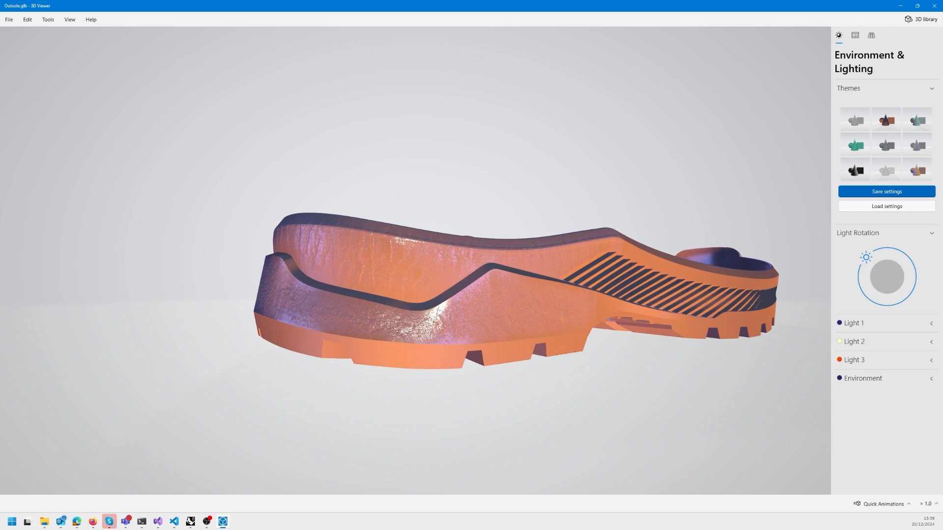